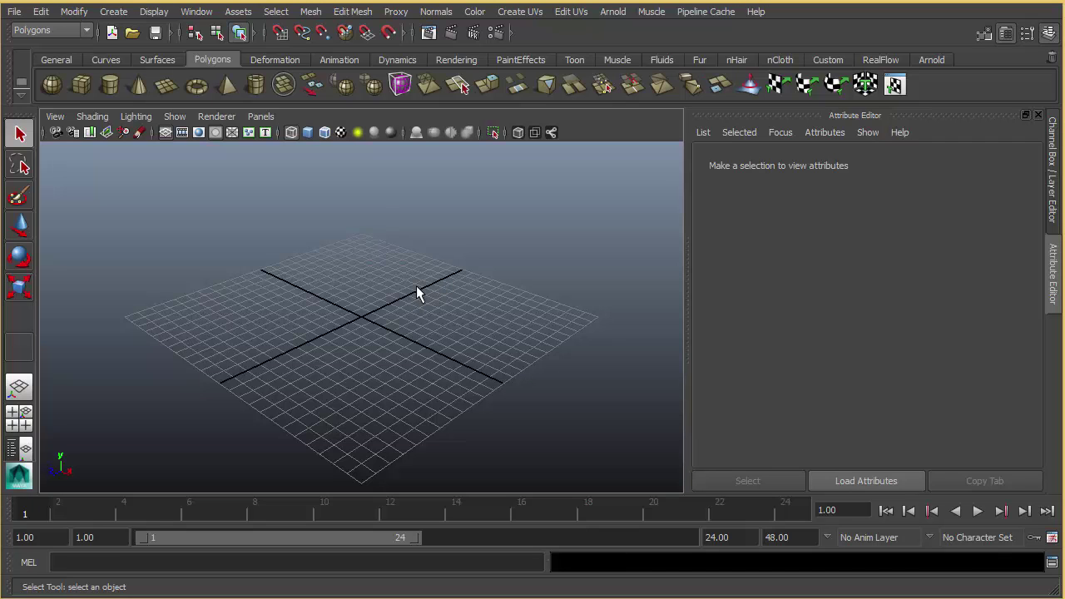
Step: Lighten the viewport background to grey, create a spot light, and place it above the grid aimed at the origin
key("alt+b")
key("alt+b")
left_click_drag(425, 306, 402, 277, "alt")
key("space")
left_click(266, 208)
mouse_move(316, 283)
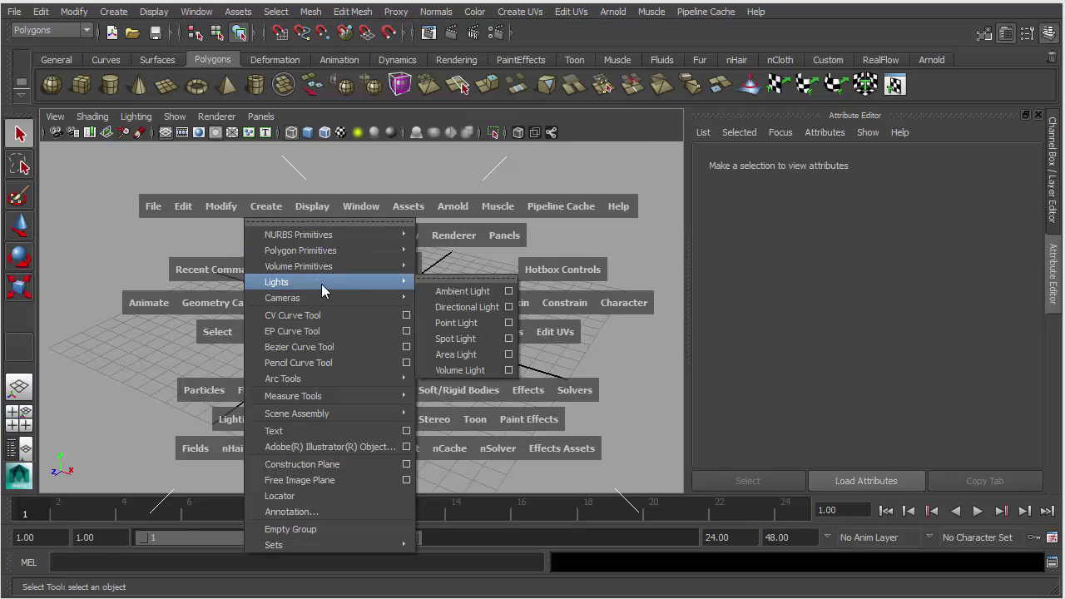
left_click(470, 338)
left_click_drag(469, 335, 399, 237, "alt")
key("t")
left_click_drag(360, 318, 144, 59)
left_click(509, 193)
Step: Create a polygon sphere at the origin and scale it up uniformly
right_click_drag(526, 206, 511, 224, "shift")
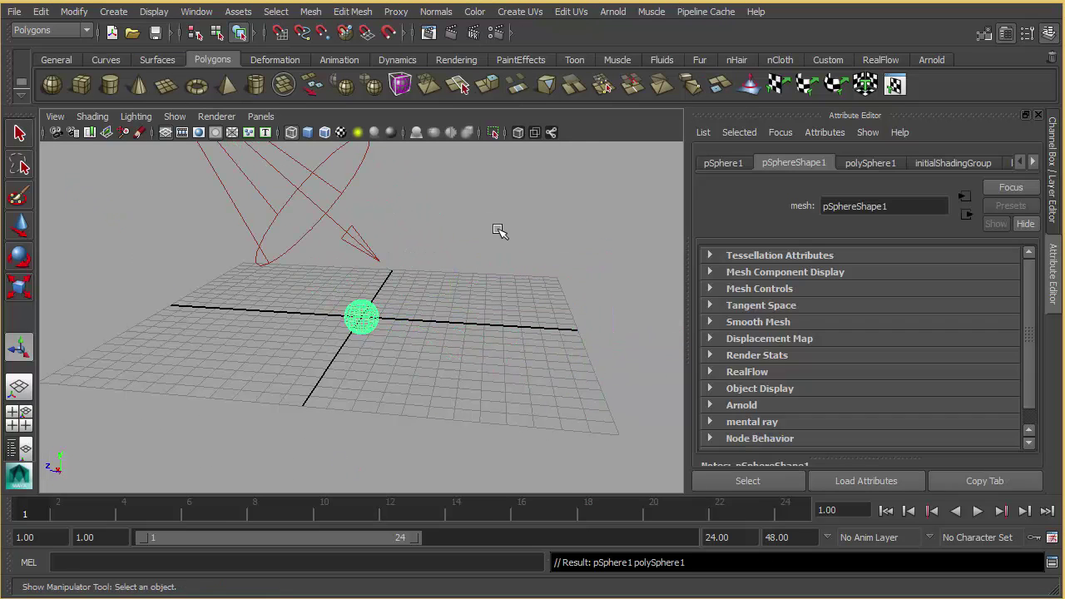
key("r")
middle_click_drag(478, 244, 573, 190)
key("w")
left_click(572, 189)
Step: Create a polygon plane as the floor and scale it well beyond the edges of the grid
right_click_drag(516, 196, 454, 199, "shift")
key("r")
middle_click_drag(459, 200, 923, 191)
key("w")
Step: Raise the sphere so it sits just above the floor plane
left_click_drag(528, 221, 552, 196, "alt")
middle_click_drag(552, 196, 482, 180)
left_click(380, 253)
left_click(482, 180)
Step: Create a polygon cube and scale it up until it encloses the sphere, floor plane and spot light
left_click_drag(481, 181, 521, 189, "alt")
right_click(515, 201, "shift")
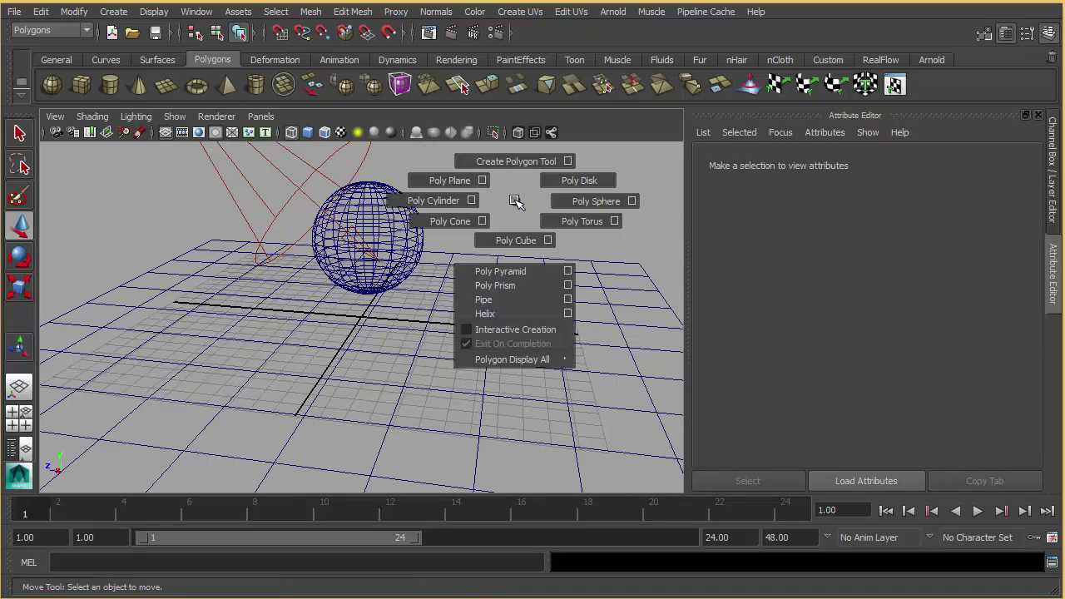
right_click_drag(514, 199, 517, 228, "shift")
left_click_drag(517, 228, 537, 194, "alt")
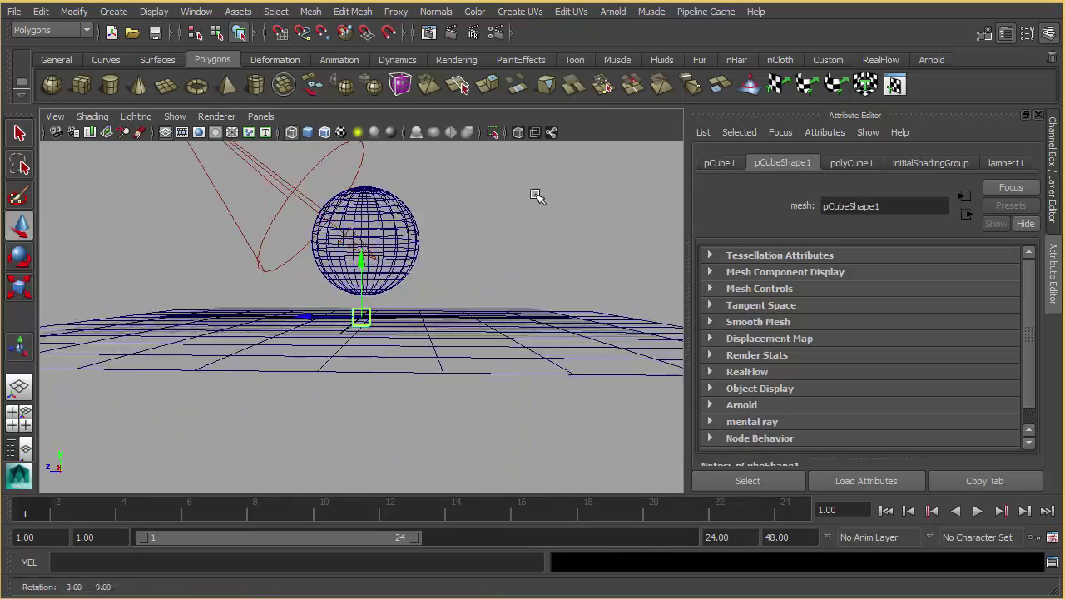
right_click_drag(536, 194, 436, 218, "alt")
key("r")
middle_click_drag(436, 219, 694, 186)
left_click_drag(593, 178, 585, 222, "alt")
key("w")
left_click(585, 222)
Step: Assign a new Blinn material to the enclosing cube
left_click(513, 195)
right_click_drag(513, 195, 523, 503)
left_click(459, 290)
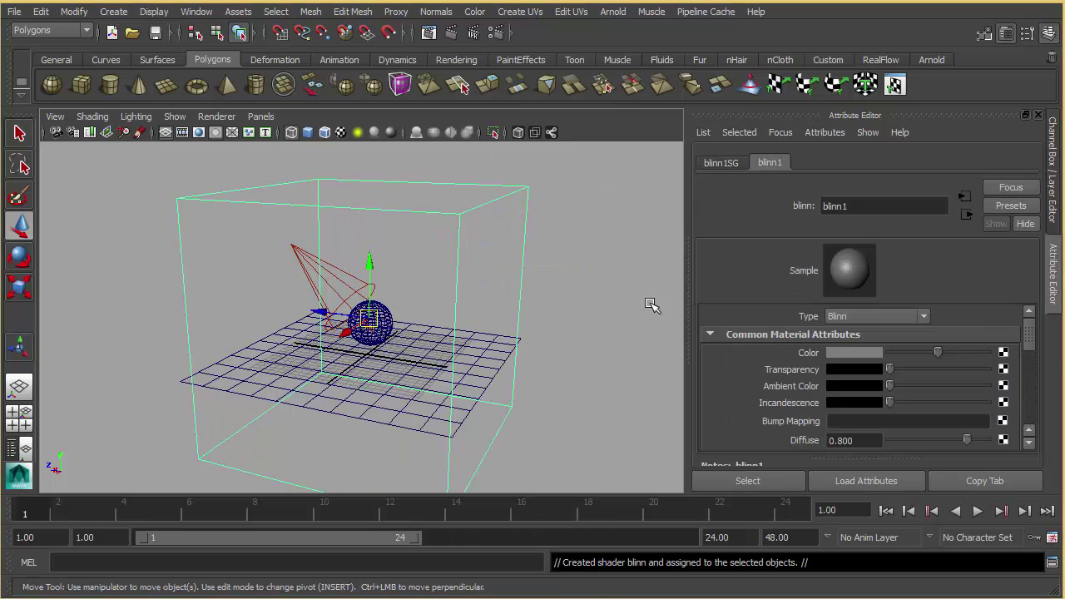
Step: Connect a mental ray transmat node to the Material Shader of the cube's blinn1SG shading group
left_click(526, 204)
right_click_drag(526, 204, 529, 489)
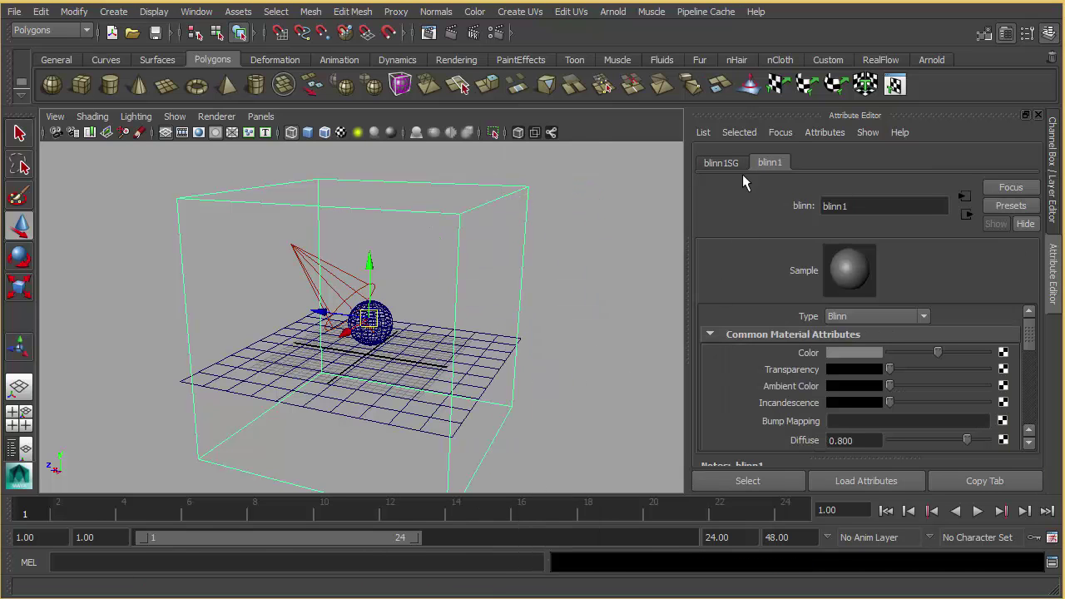
left_click(721, 162)
scroll(993, 366, "up", 2)
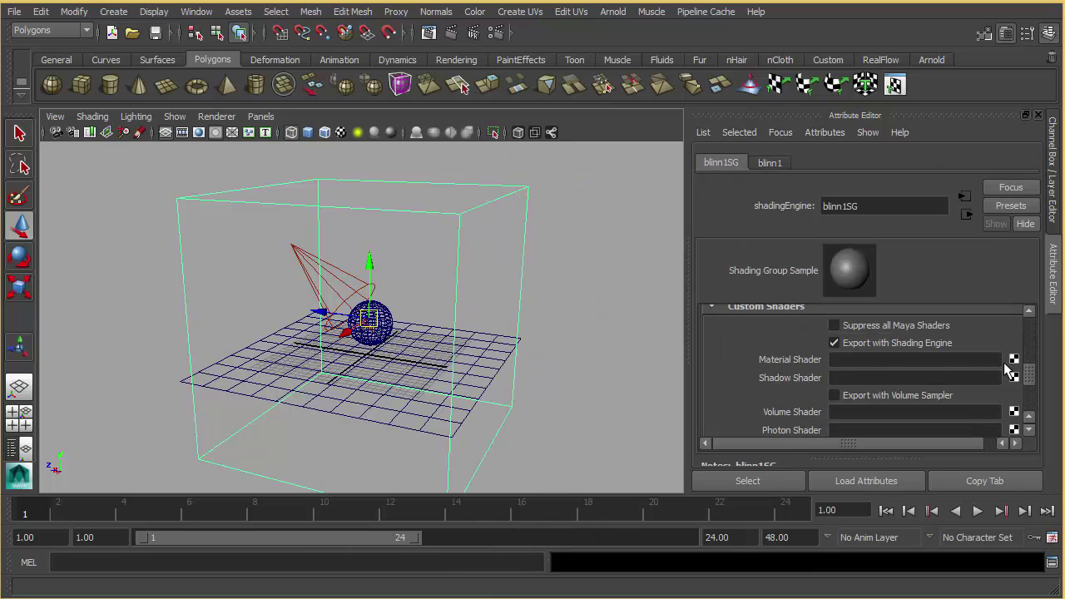
left_click(1013, 360)
type("ra")
key("Home")
type("t")
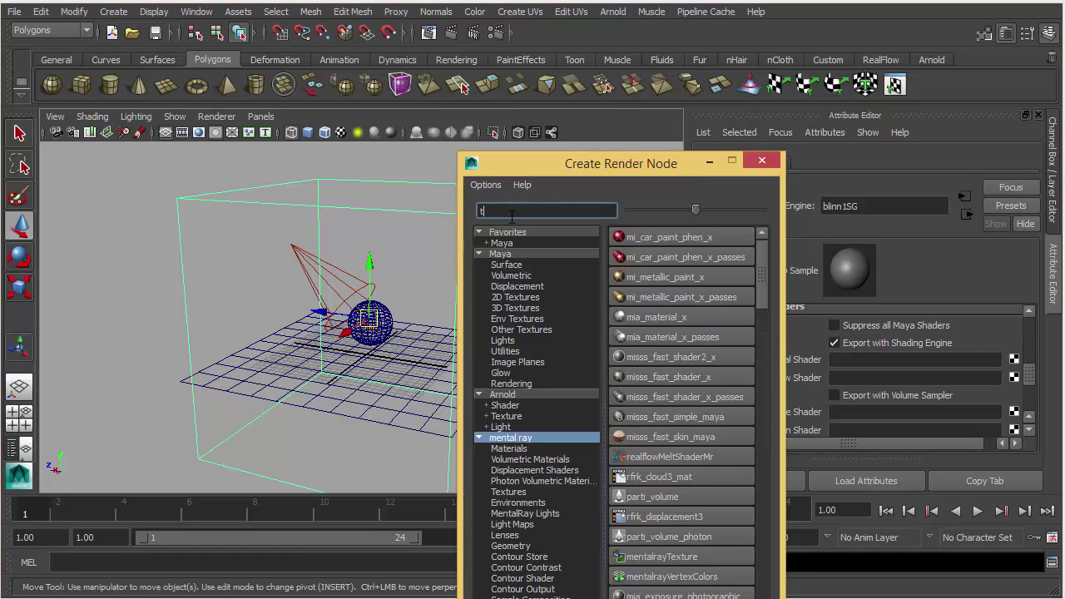
left_click(648, 316)
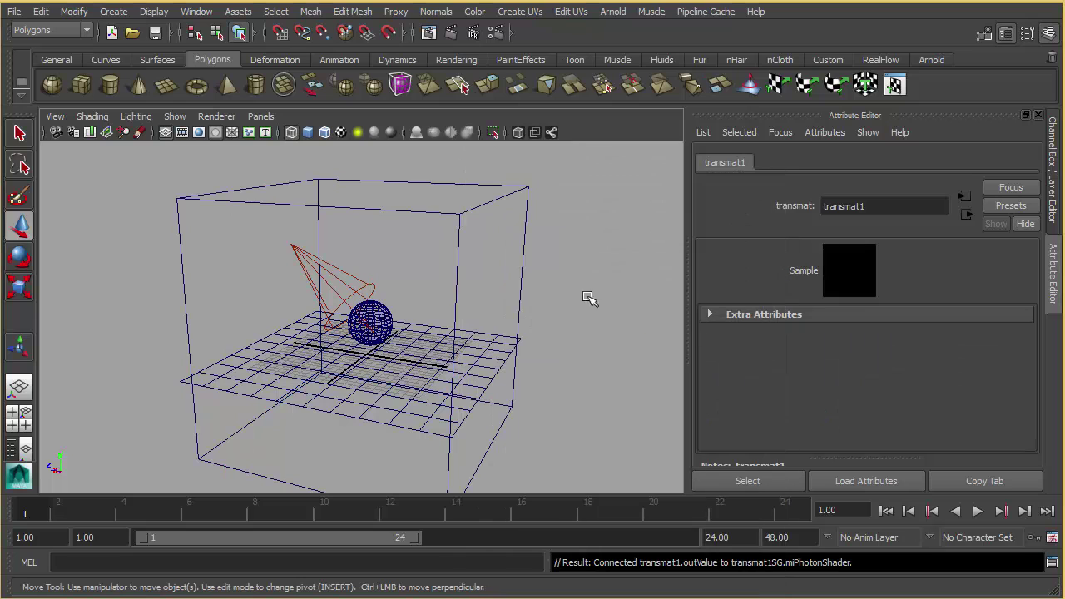
Step: Connect a parti_volume node to the Volume Shader of the cube's shading group and raise its Scatter color to white
left_click(525, 208)
right_click_drag(525, 206, 530, 497)
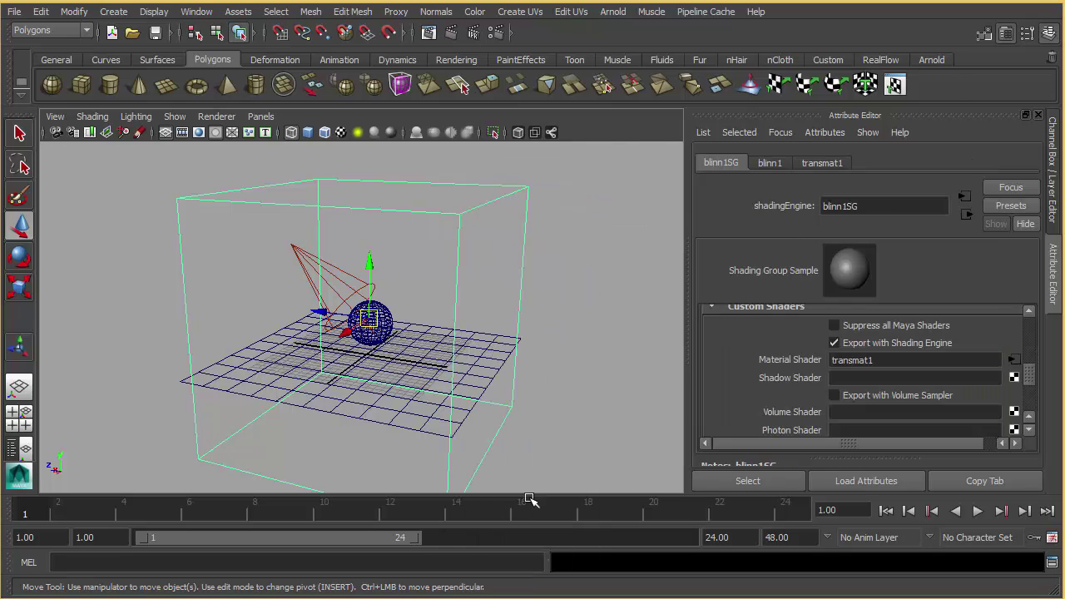
left_click(1013, 412)
double_click(514, 211)
type("parti")
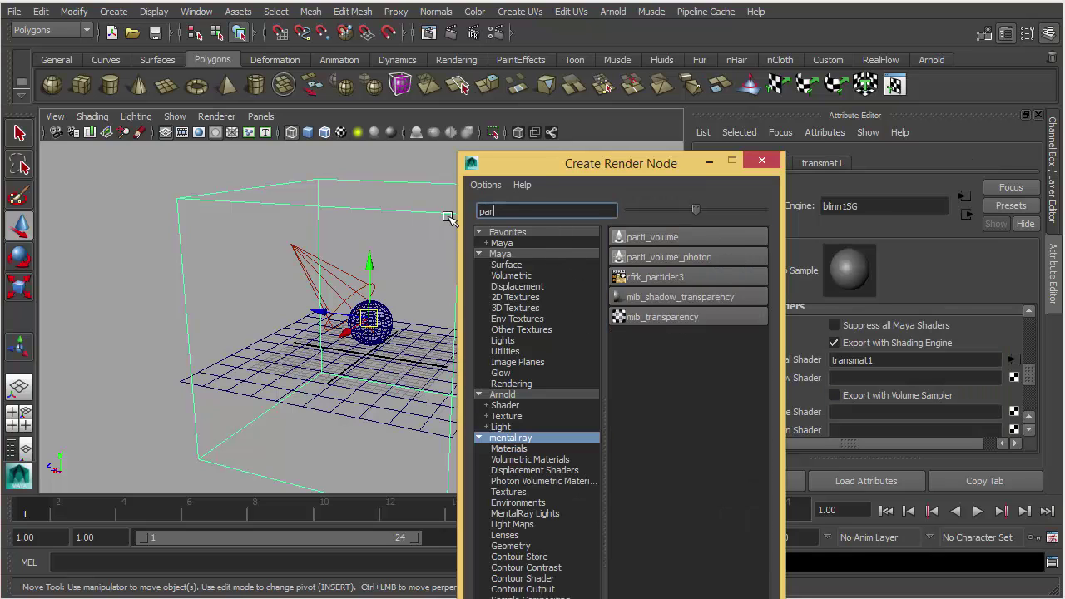
left_click(642, 239)
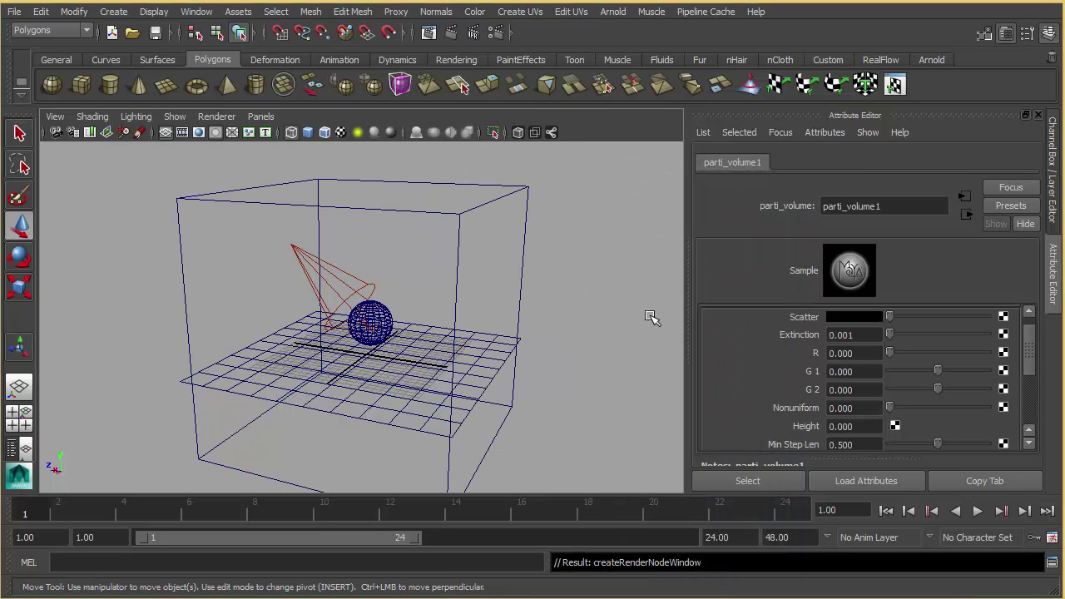
left_click_drag(896, 317, 988, 316)
Step: Map a mental ray physical_light node onto the spot light's Color attribute
left_click(330, 274)
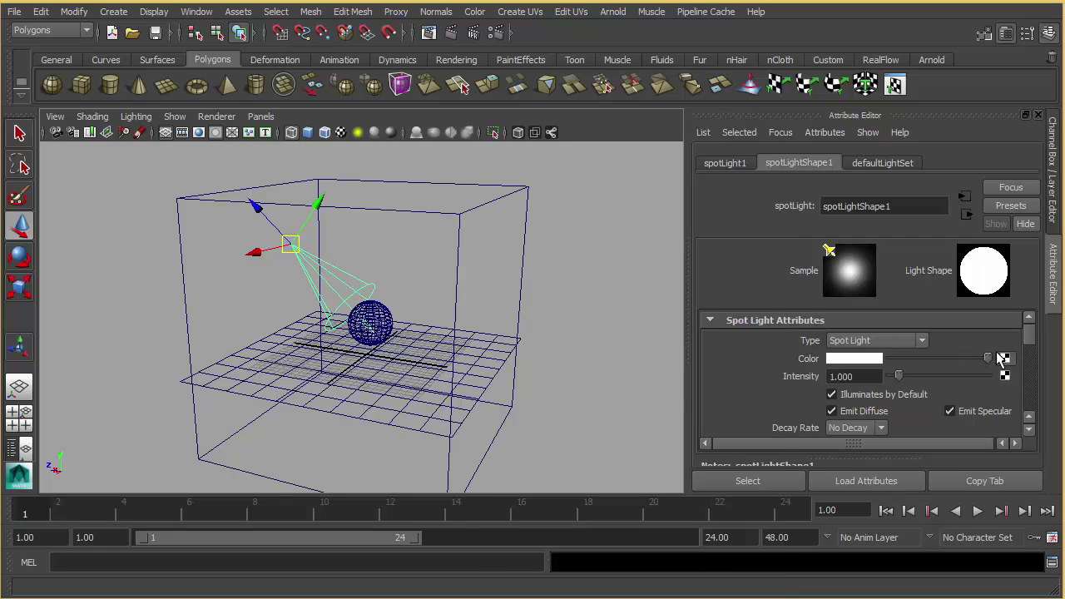
left_click(1003, 358)
double_click(533, 211)
type("phy")
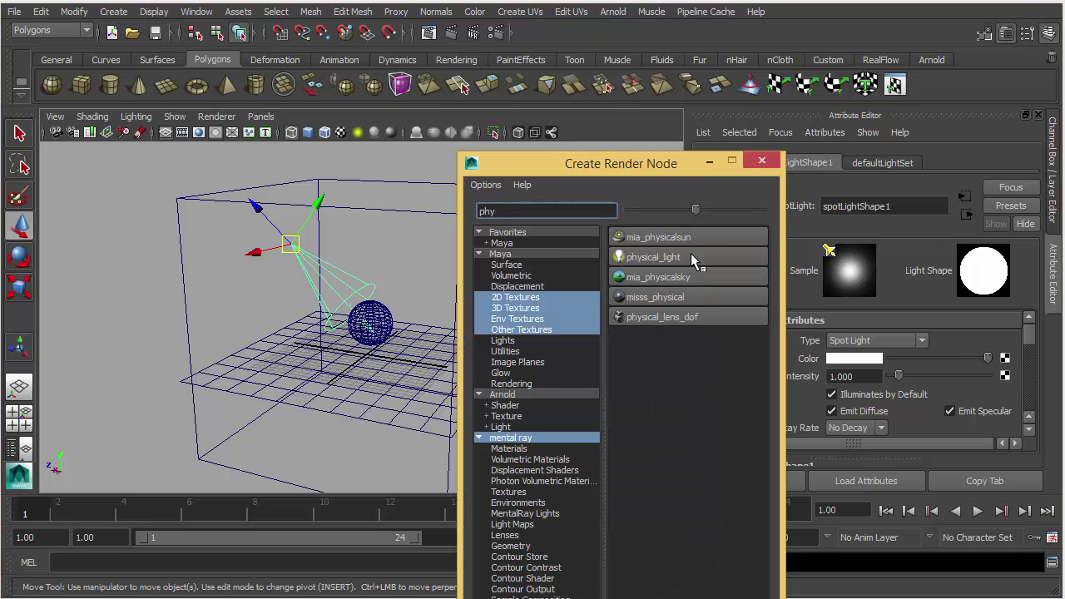
left_click(691, 257)
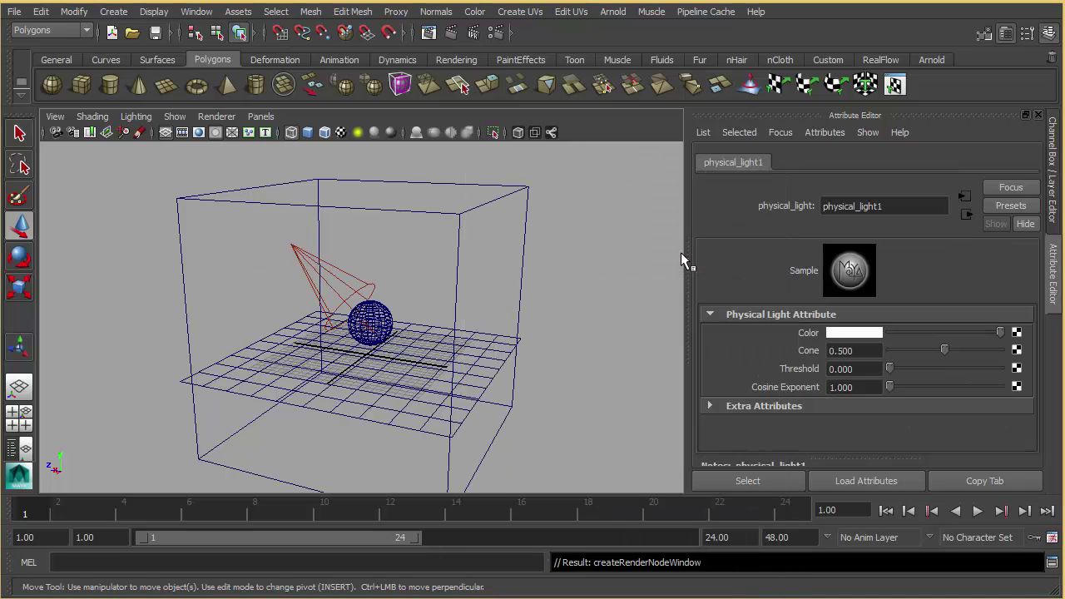
left_click(571, 209)
Step: Set the renderer to mental ray, render the current perspective view, and place the Render View beside the viewport
left_click(495, 34)
left_click(441, 97)
left_click(449, 152)
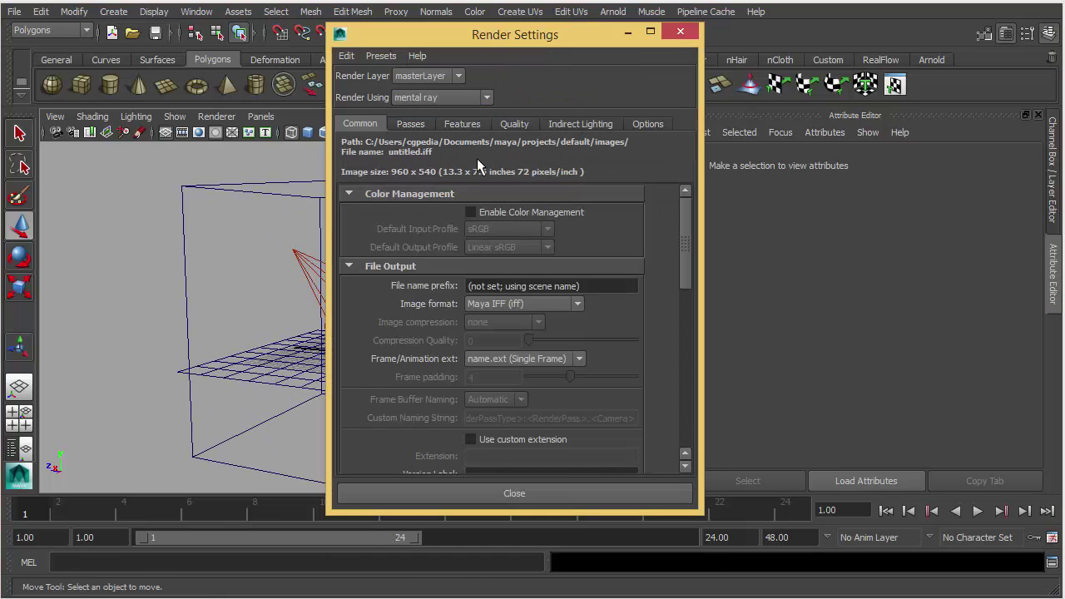
left_click(680, 32)
left_click(451, 33)
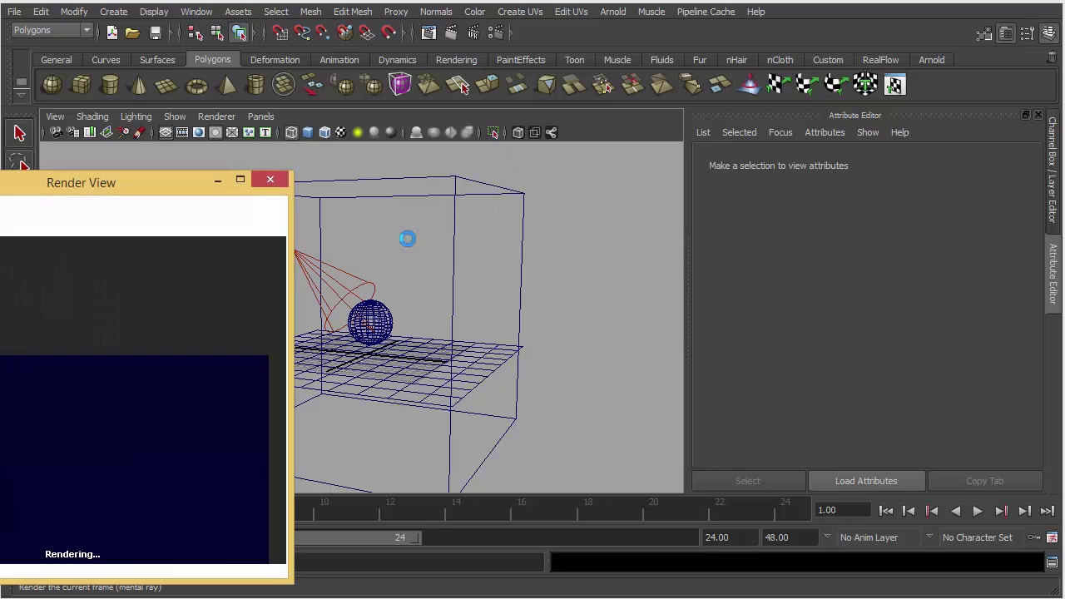
left_click_drag(140, 183, 874, 137)
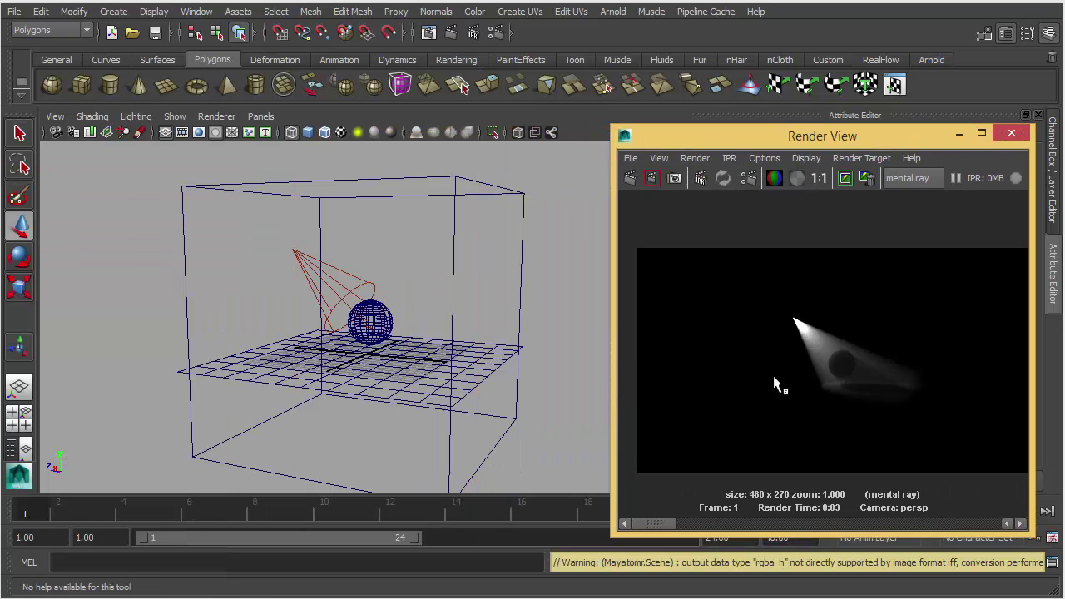
Step: Create a new camera and look through camera1 in the viewport
left_click_drag(466, 253, 425, 255, "alt")
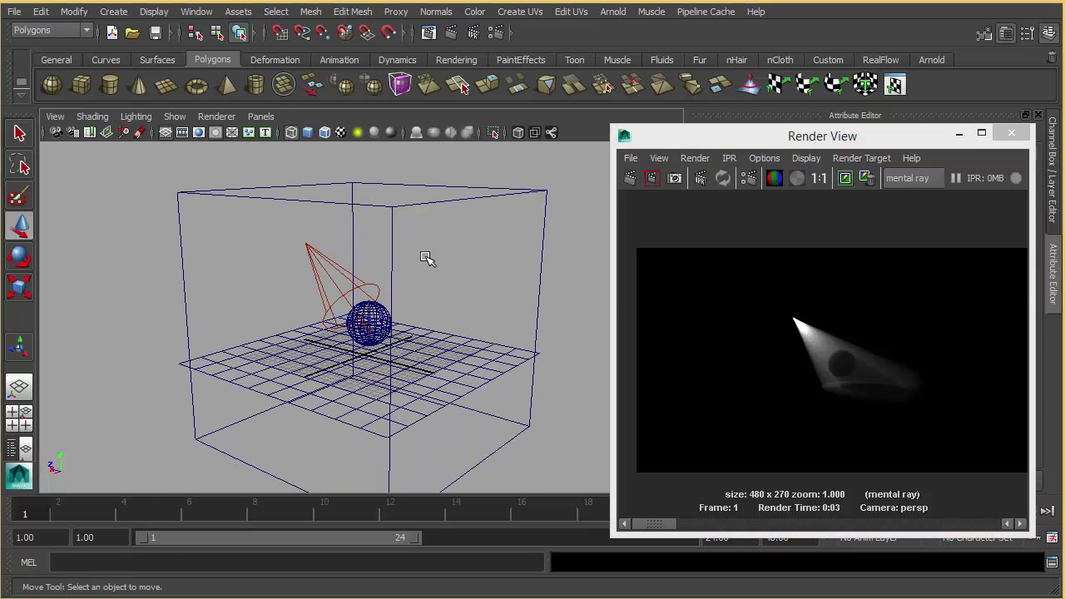
key("space")
left_click_drag(271, 203, 486, 305)
left_click(260, 116)
mouse_move(288, 132)
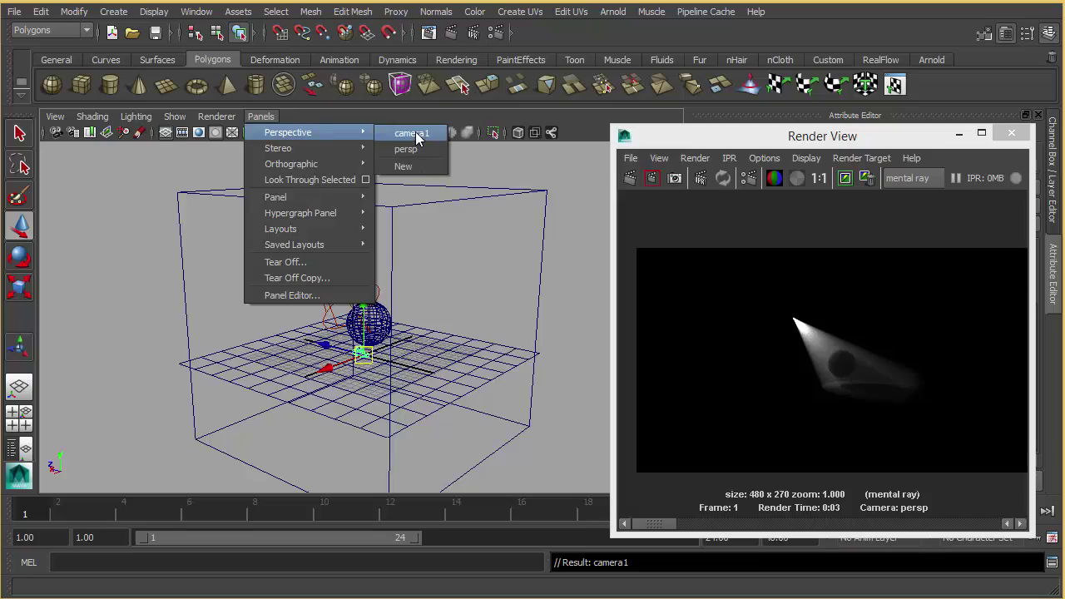
left_click(416, 136)
Step: Frame the sphere and the spot light's cone in a close view through camera1
scroll(429, 225, "down", 5)
left_click_drag(430, 240, 366, 297, "alt")
middle_click_drag(366, 297, 409, 317, "alt")
left_click_drag(409, 317, 449, 293, "alt")
middle_click_drag(449, 293, 486, 312, "alt")
scroll(488, 331, "up", 5)
Step: Return the viewport to the perspective view and move camera1 slightly closer to the sphere, inside the cube
key("space")
left_click_drag(433, 335, 655, 247)
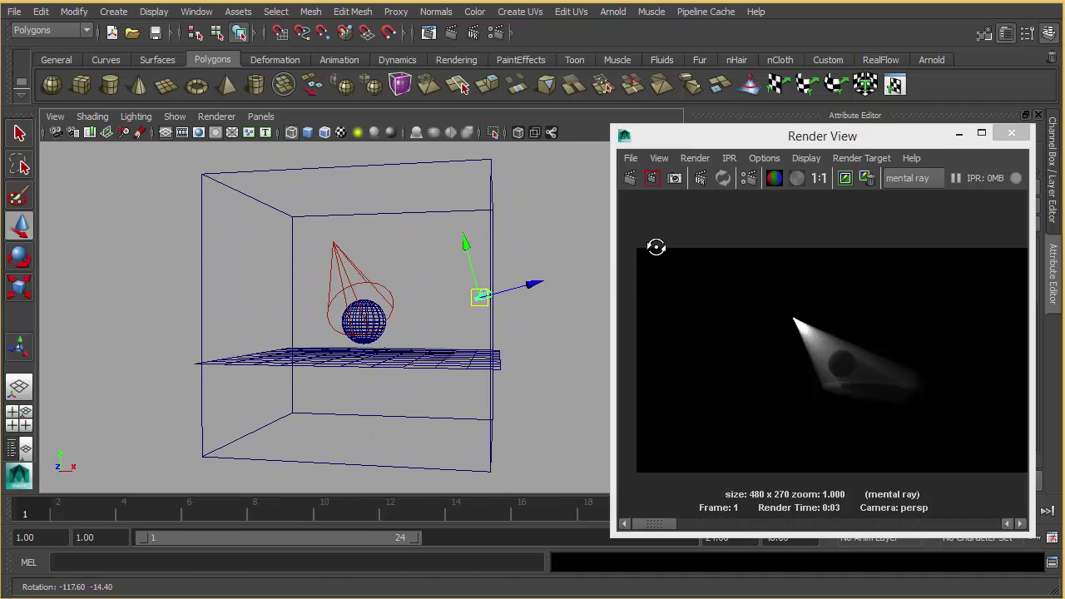
left_click_drag(482, 297, 470, 293)
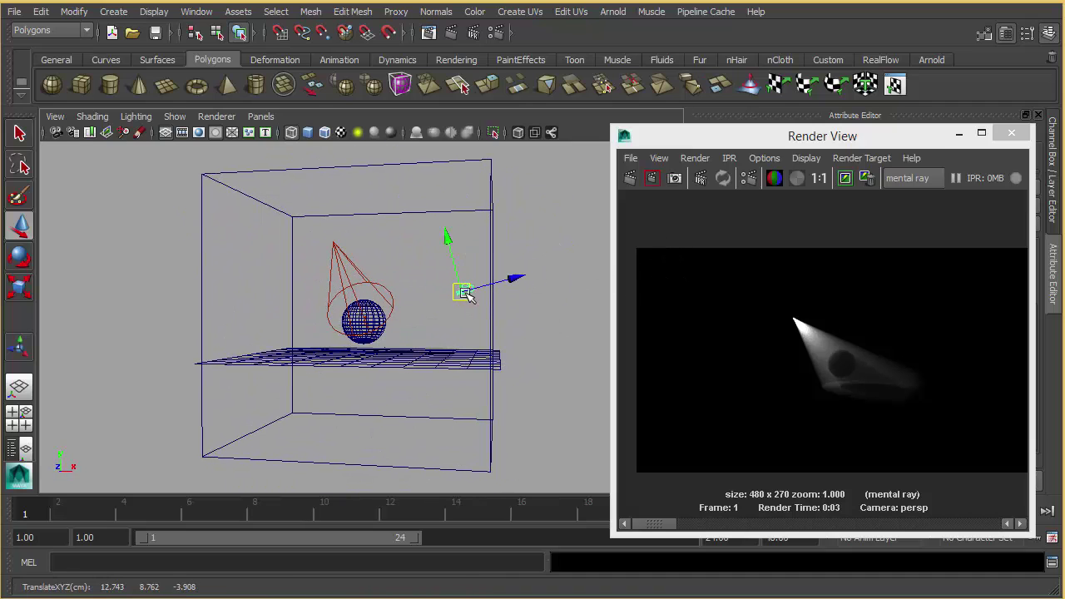
left_click_drag(435, 251, 490, 253, "alt")
Step: Enable Auto Volume in the mental ray extra features and render the scene from persp and from camera1
left_click(748, 178)
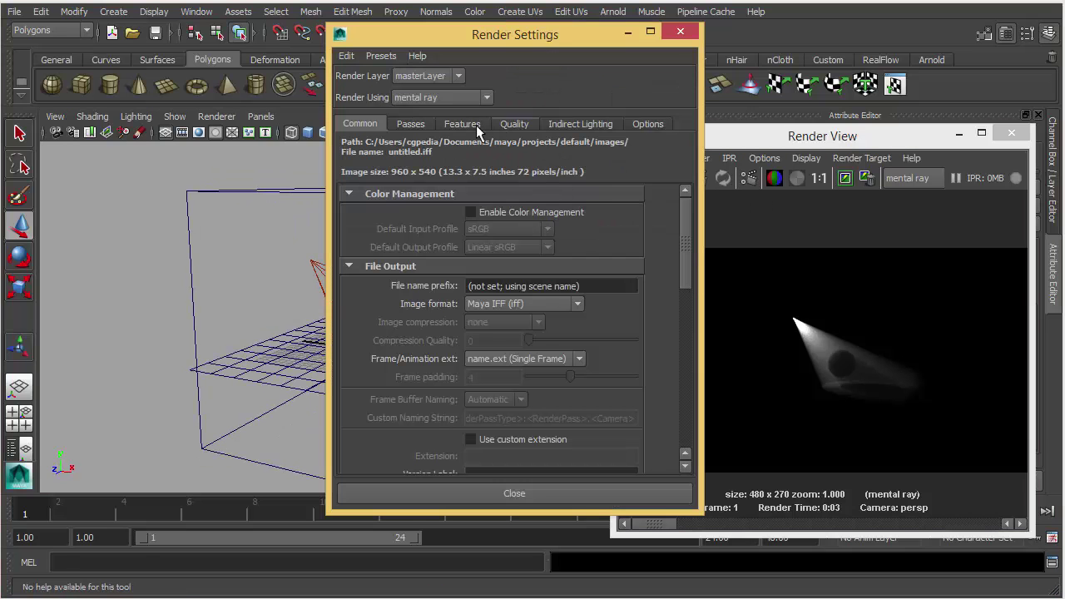
scroll(500, 378, "down", 3)
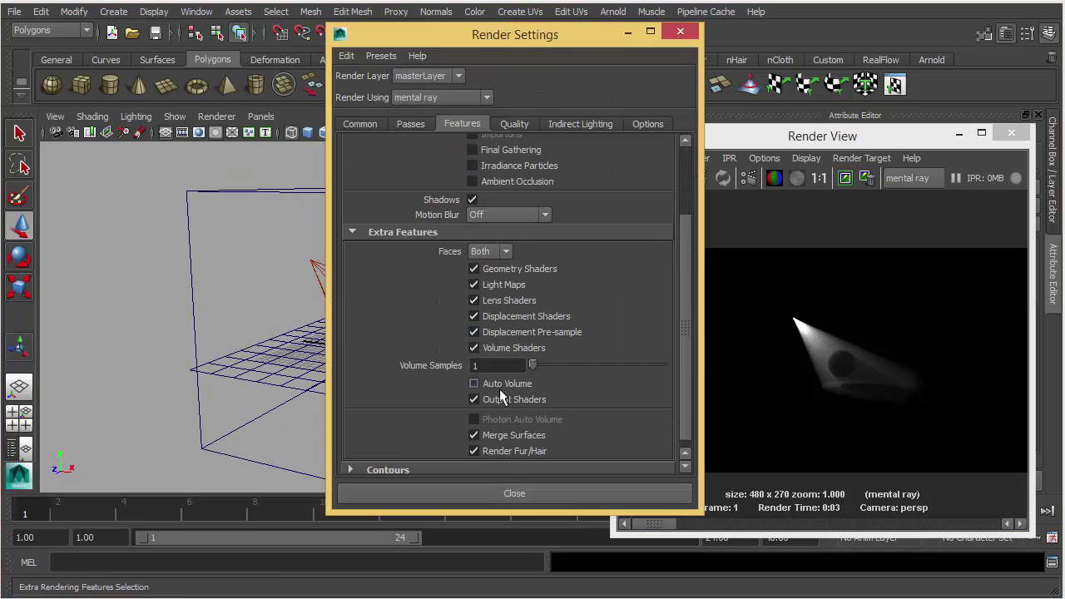
left_click(513, 493)
left_click(630, 177)
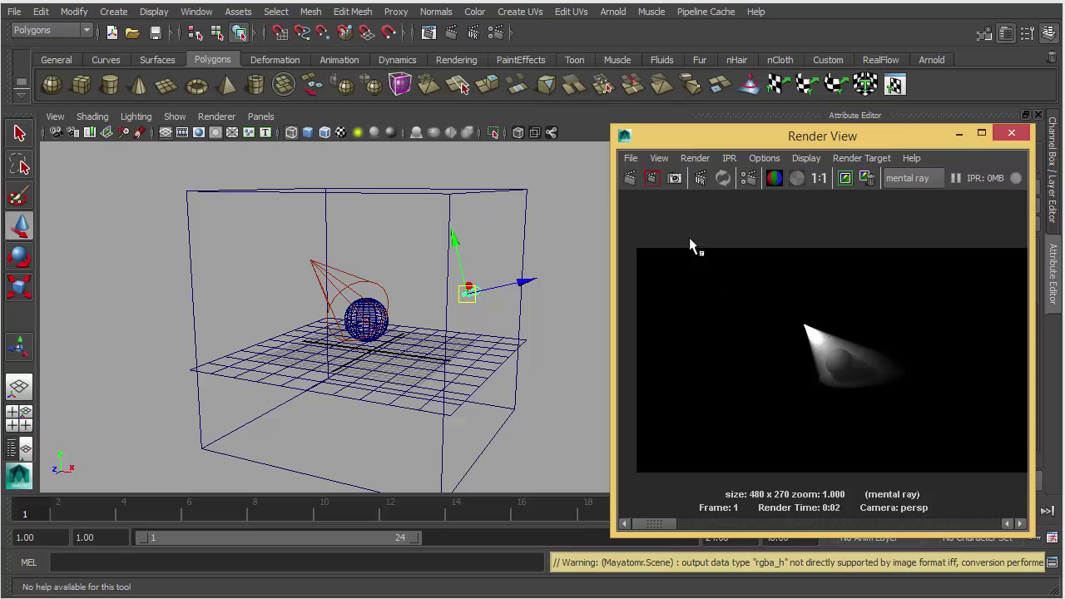
right_click(636, 177)
left_click(675, 203)
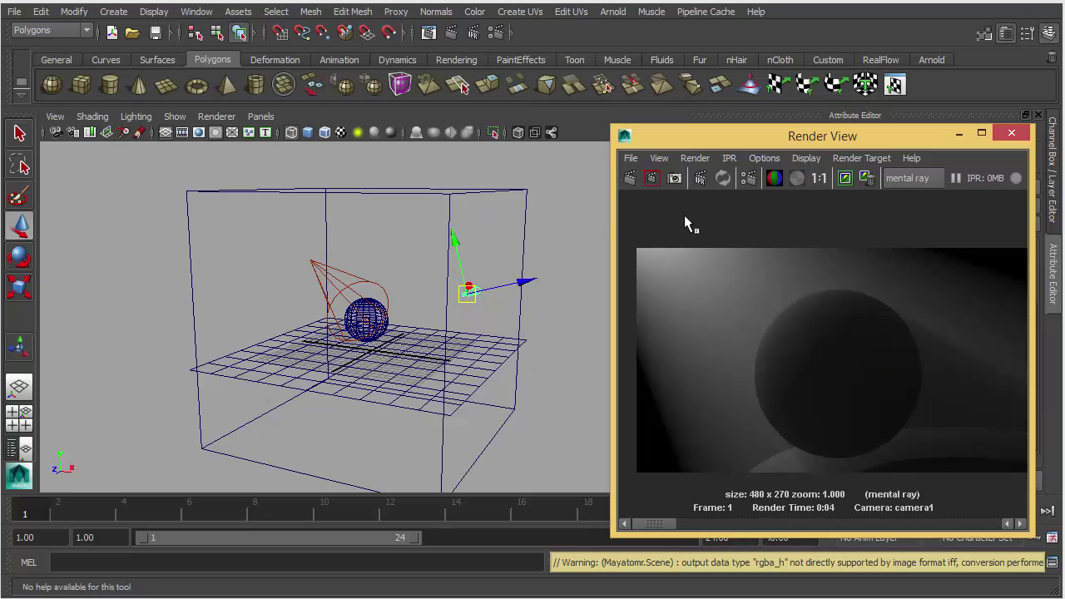
Step: Turn off Auto Volume in the render settings and redo the camera1 render for comparison
left_click(496, 32)
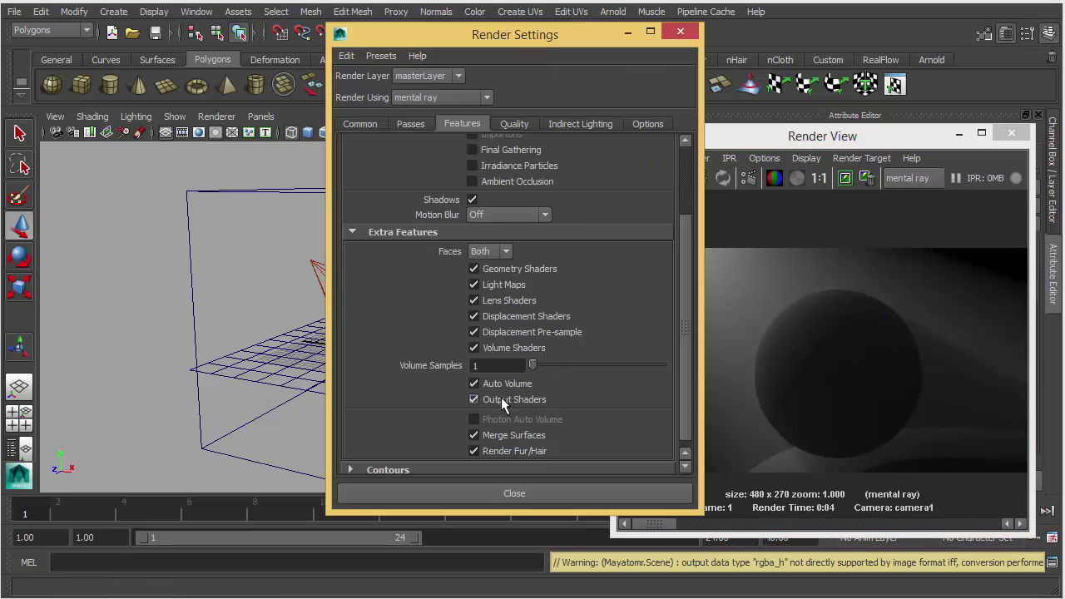
left_click(776, 135)
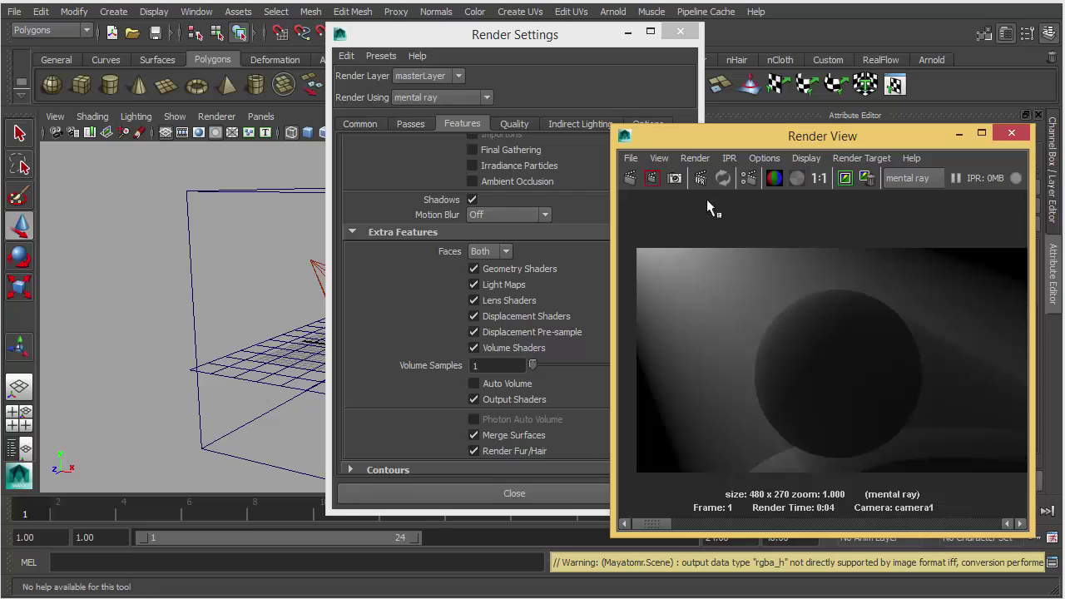
left_click(634, 177)
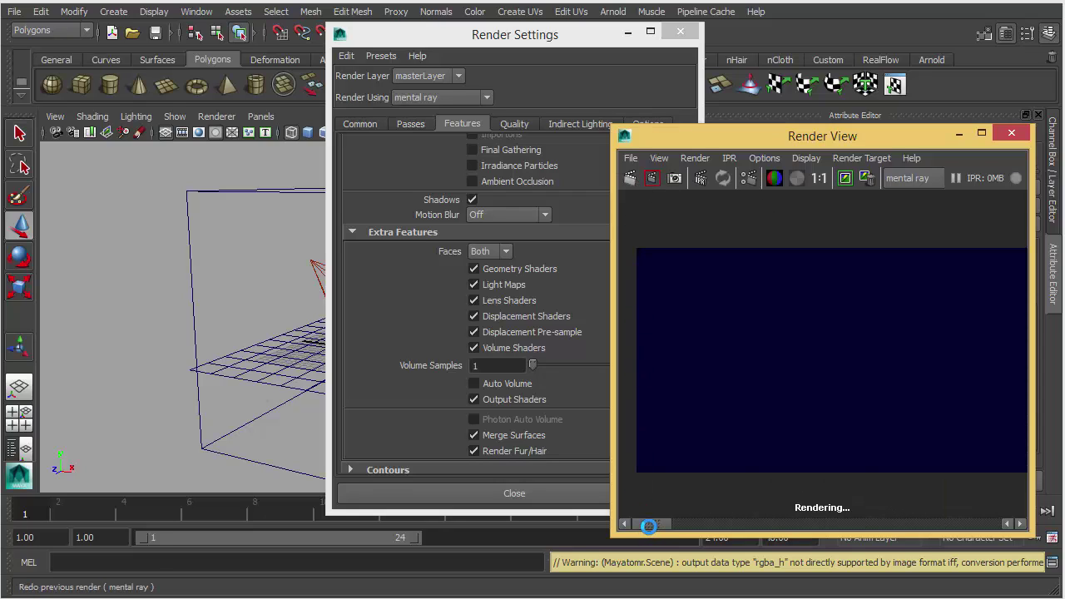
mouse_move(648, 525)
left_mouse_down()
mouse_move(699, 521)
mouse_move(655, 526)
left_mouse_up()
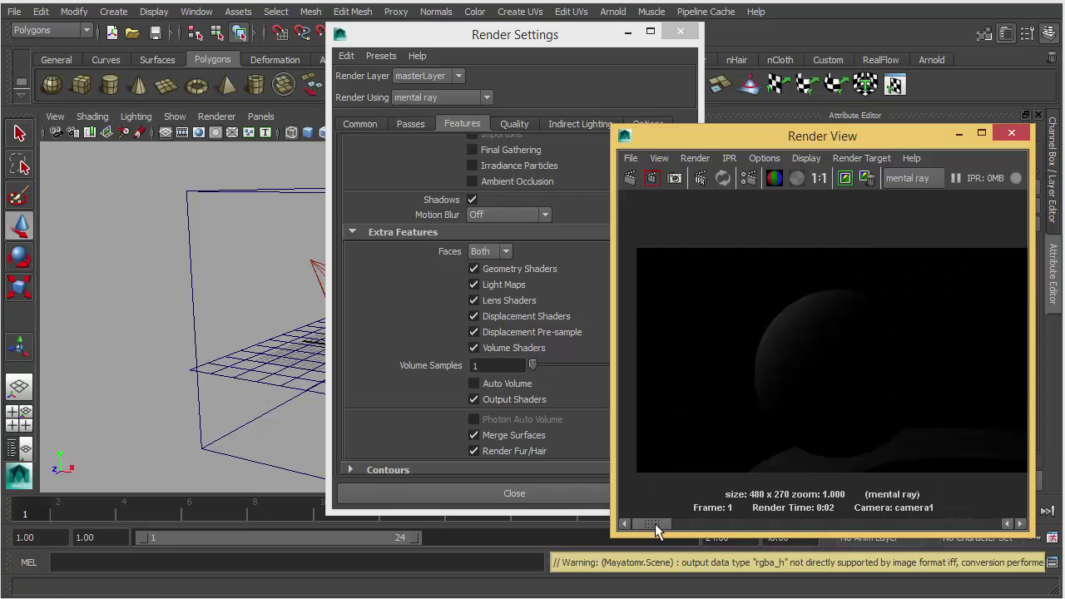
Step: Turn Auto Volume back on and close the render windows
left_click(1010, 133)
left_click(498, 386)
left_click(678, 36)
Step: Set the Scatter color of the cube's parti_volume1 shader to pure green (HSV 120, 1, 1)
left_click_drag(436, 237, 396, 222, "alt")
key("q")
left_click(608, 224)
left_click_drag(608, 224, 566, 261, "alt")
left_click(554, 231)
right_click_drag(551, 225, 541, 514)
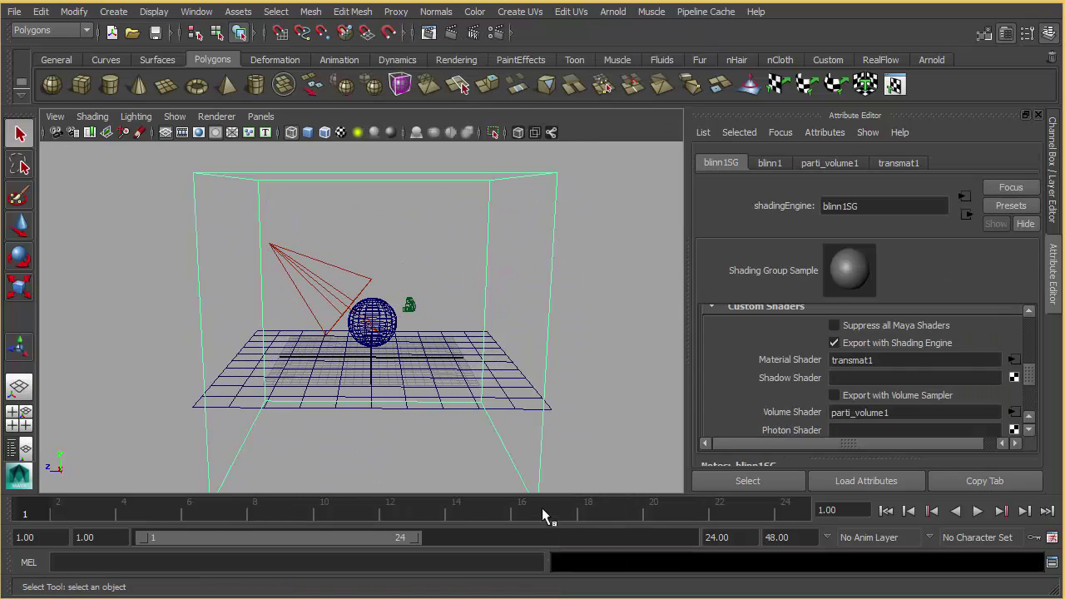
left_click(1012, 413)
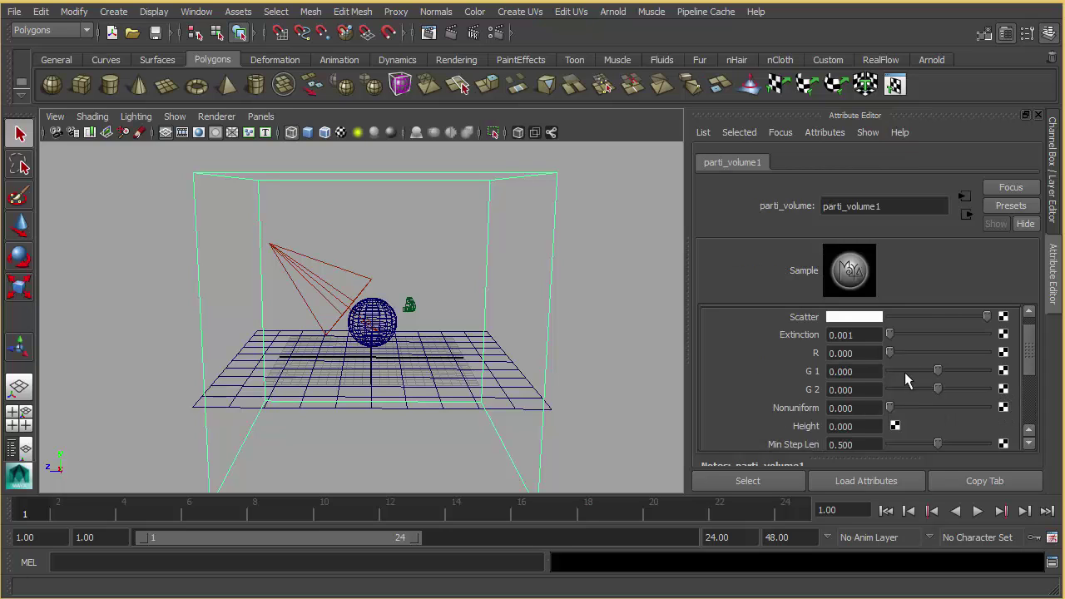
left_click(855, 317)
left_click(829, 278)
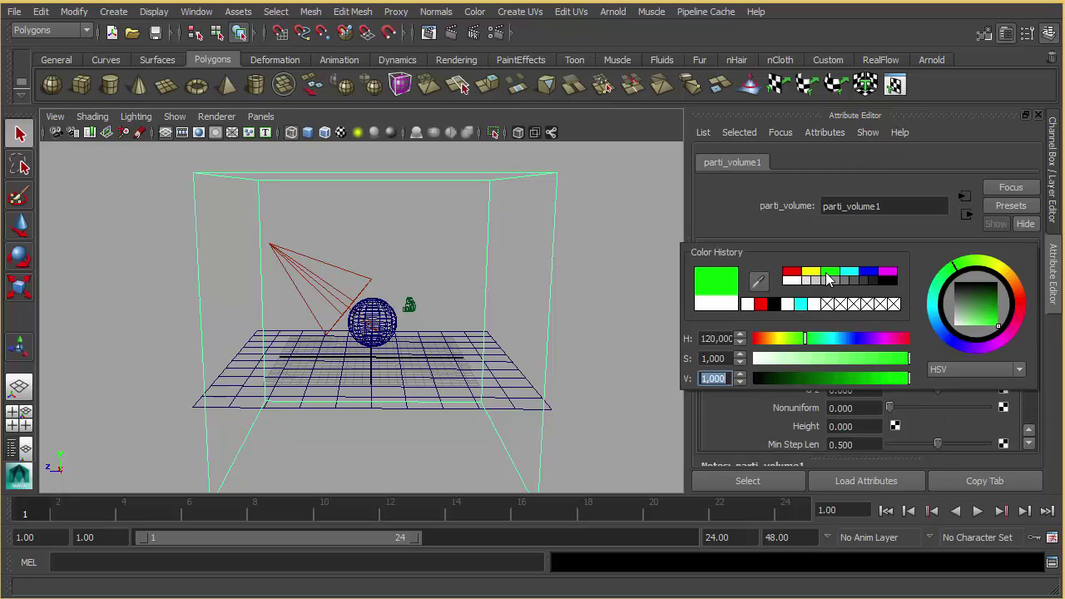
left_click(613, 231)
Step: Render the scene with the green scatter color from camera1
left_click(428, 32)
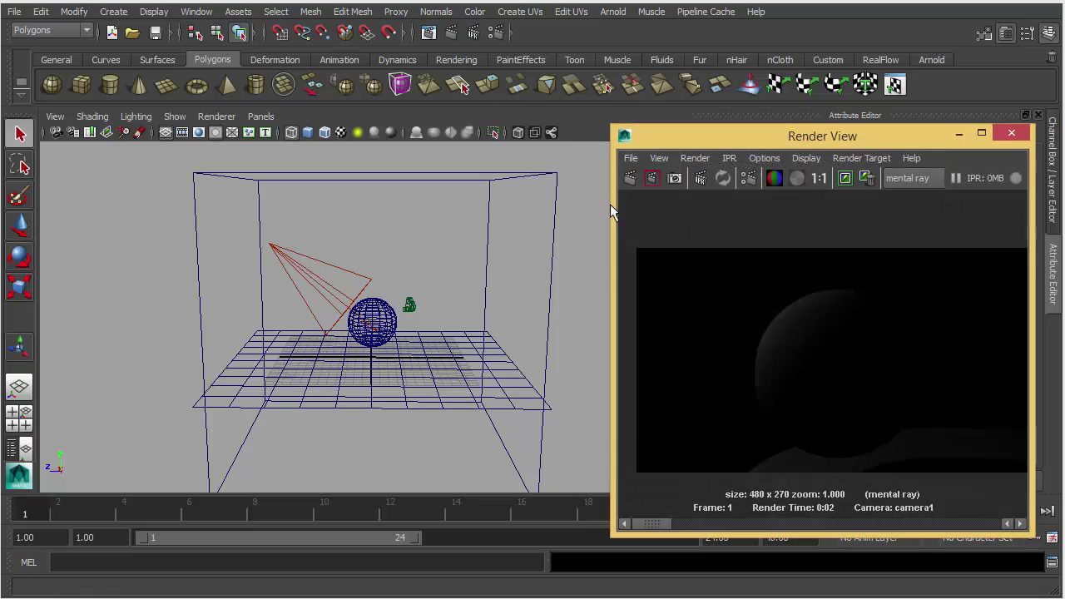
right_click(633, 176)
left_click(664, 211)
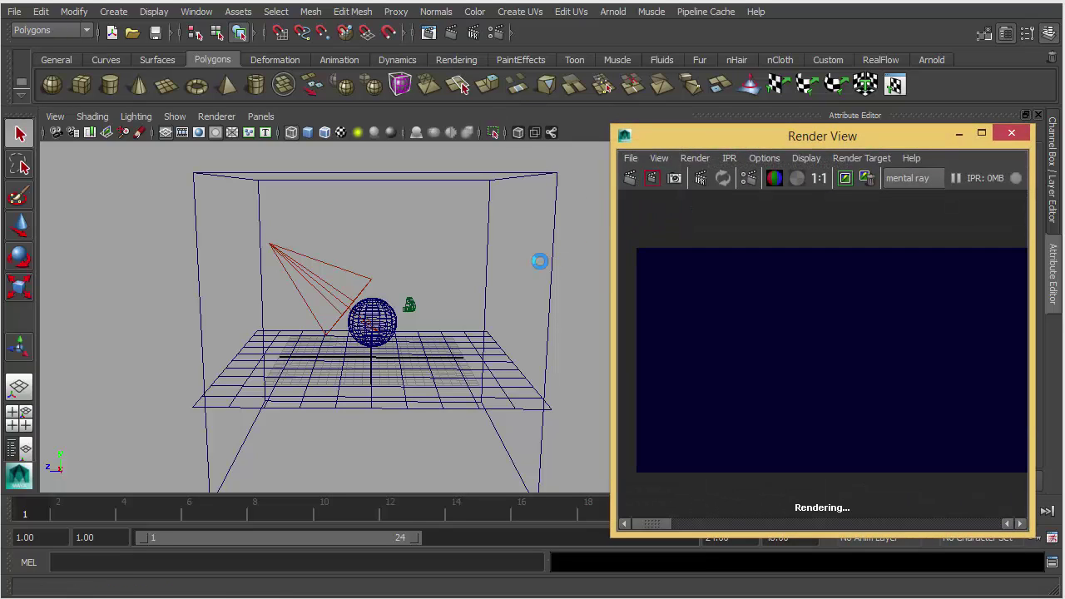
Step: Select the volume cube and set its parti_volume1 Extinction to 0.01
left_click_drag(674, 138, 114, 156)
left_click(553, 237)
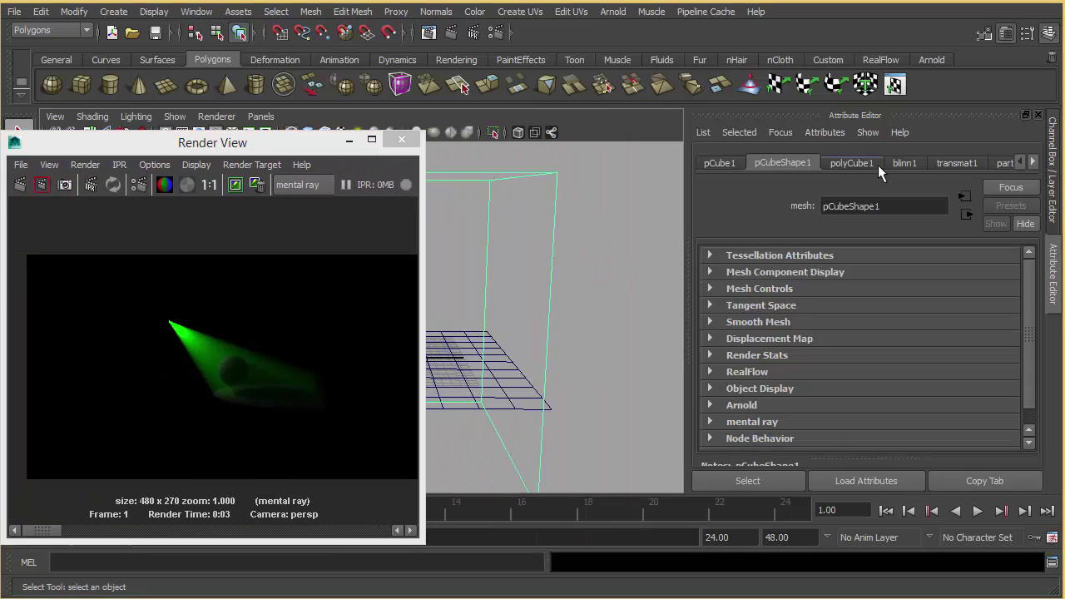
left_click(998, 162)
left_click(856, 336)
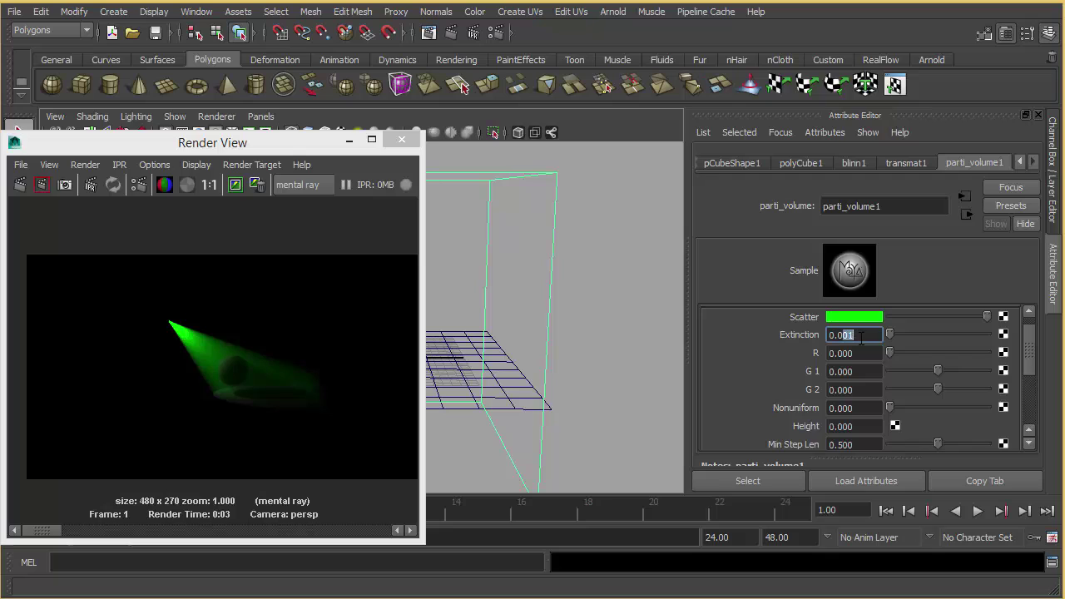
Step: Keep the current image, re-render with the new extinction to compare both, and reset Extinction to 0.001
left_click(238, 182)
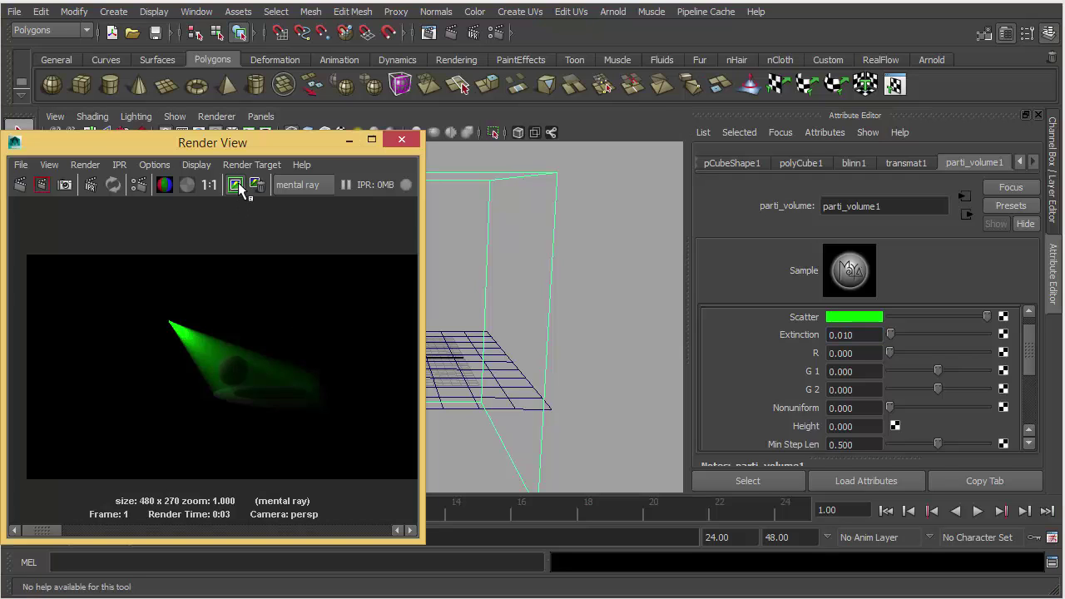
left_click(20, 185)
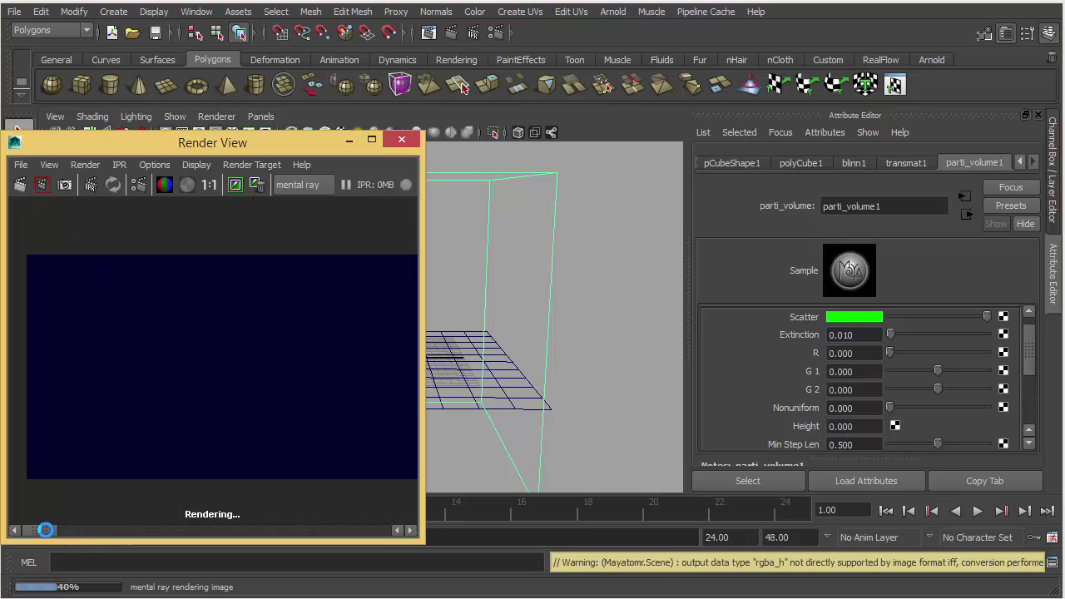
mouse_move(51, 529)
left_mouse_down()
mouse_move(71, 525)
mouse_move(59, 525)
left_mouse_up()
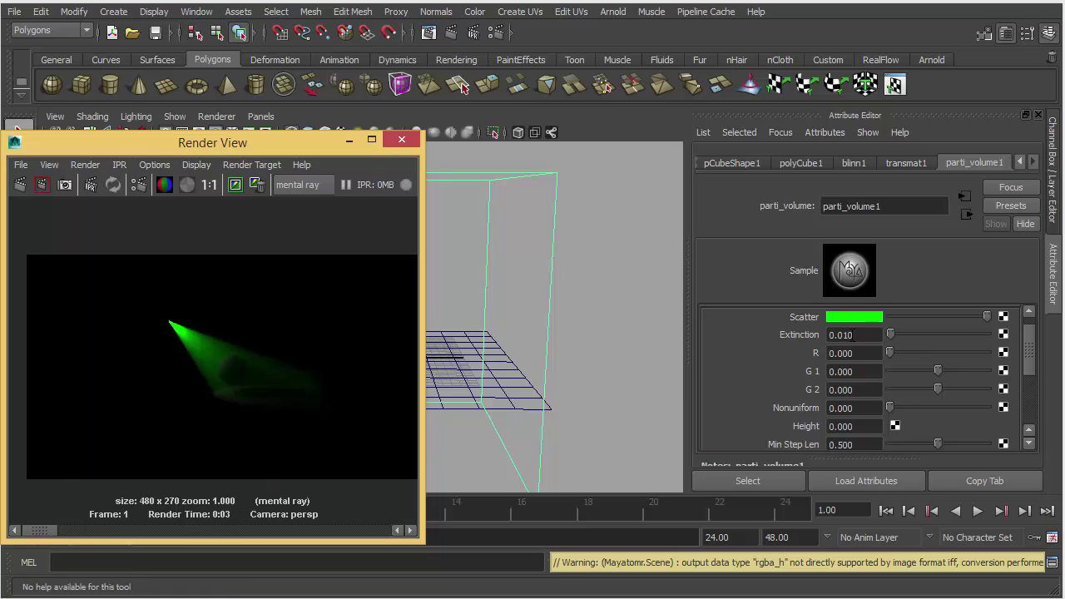
left_click_drag(842, 334, 853, 334)
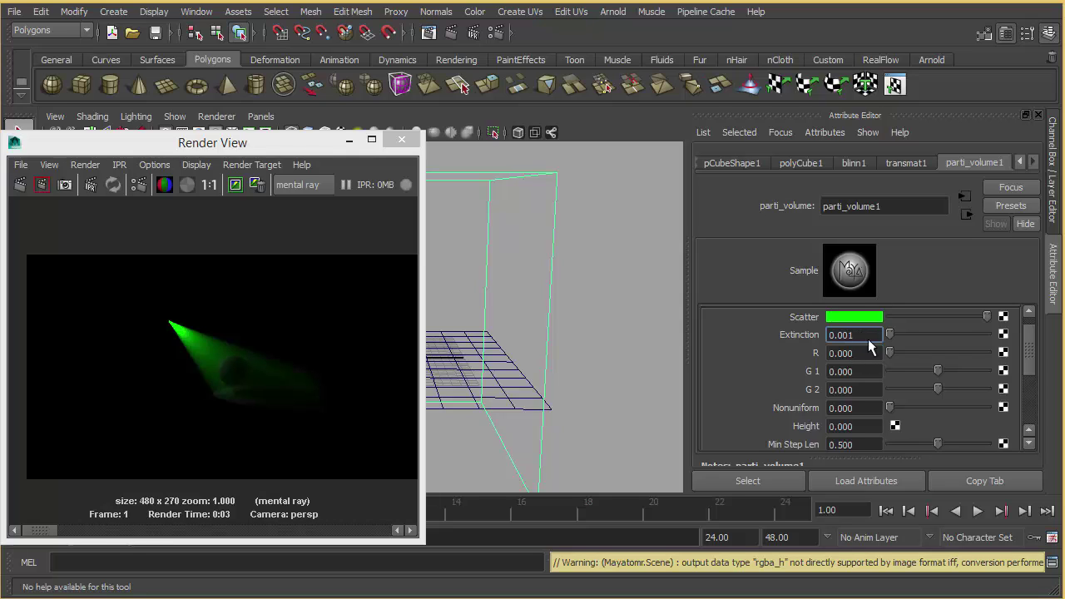
Step: Open the help page for the parti_volume shader and examine the suggested r, g1 and g2 values for Rayleigh scattering
left_click(896, 133)
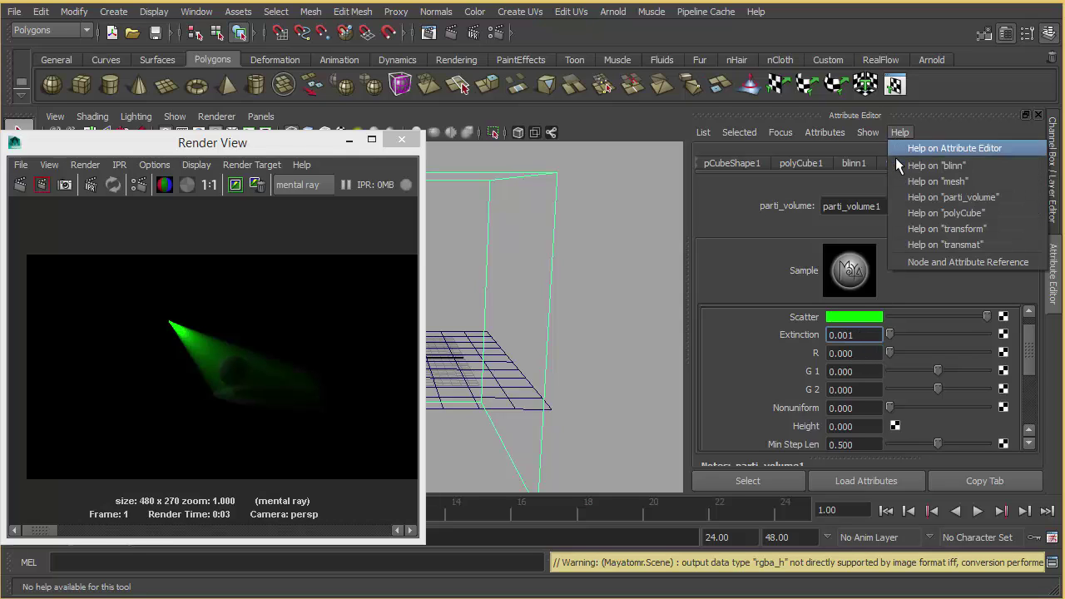
left_click(937, 213)
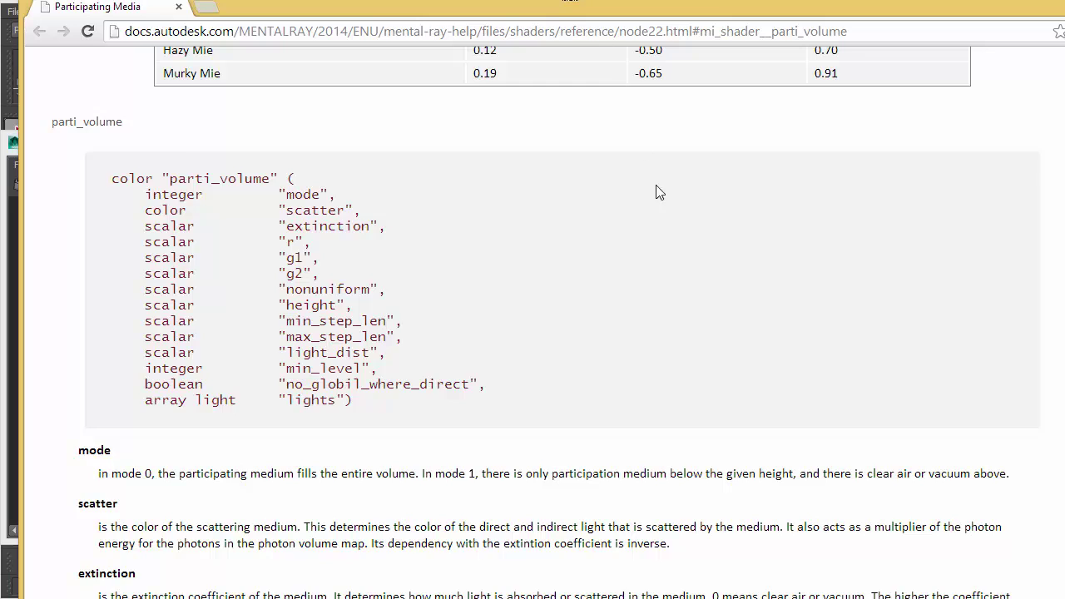
scroll(657, 192, "up", 5)
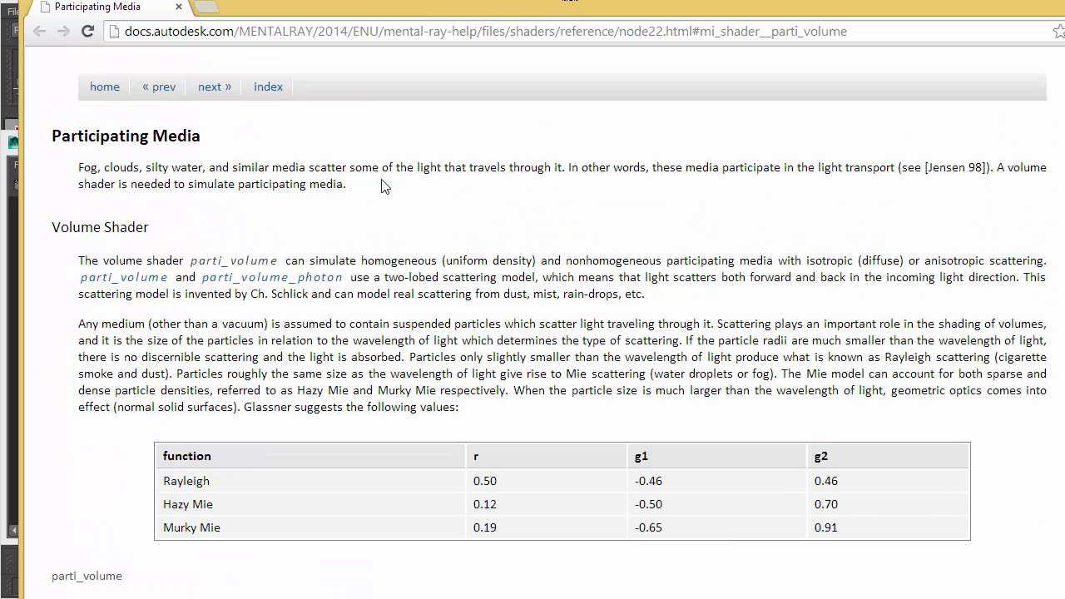
left_click_drag(72, 135, 236, 138)
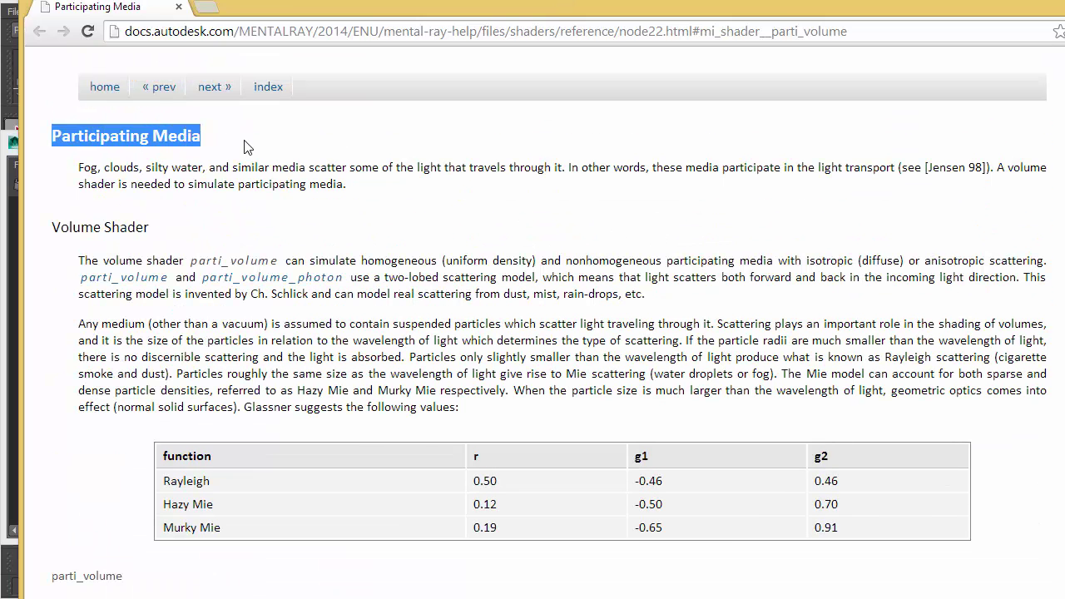
scroll(291, 174, "down", 1)
scroll(177, 296, "down", 1)
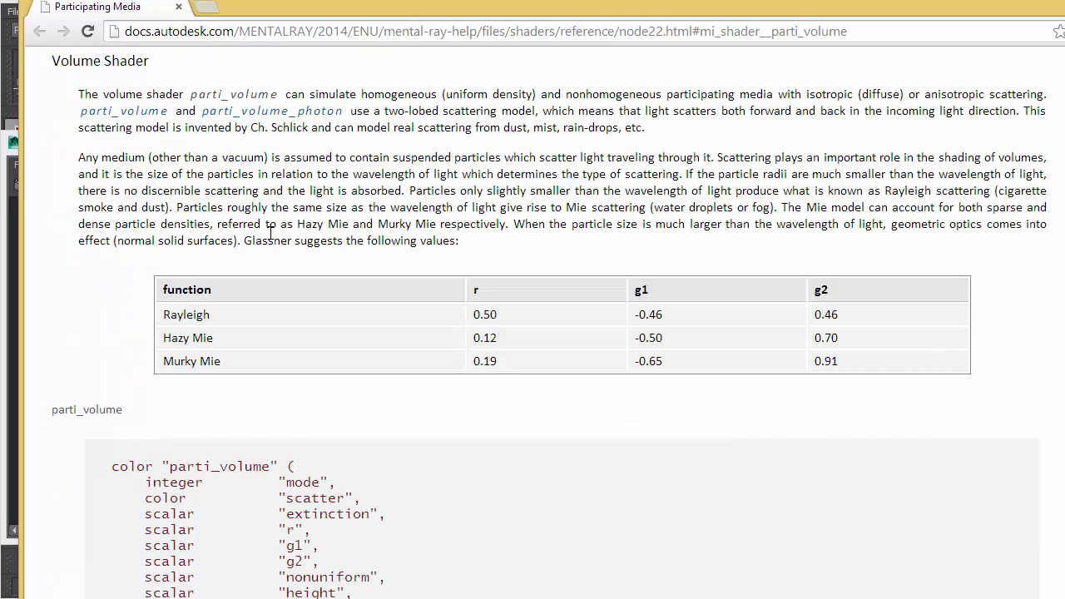
left_click_drag(208, 313, 291, 315)
left_click_drag(484, 315, 541, 316)
left_click_drag(646, 315, 749, 314)
left_click(840, 317)
Step: Read what r, g1 and g2 control in the parameter descriptions and leave the documentation
scroll(312, 415, "down", 1)
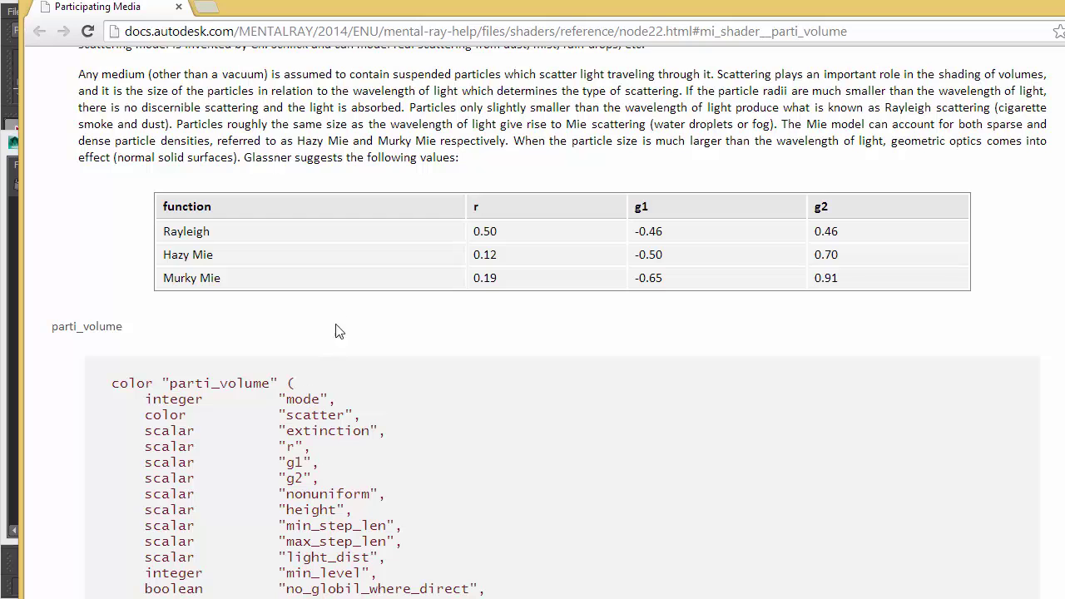
scroll(321, 276, "down", 5)
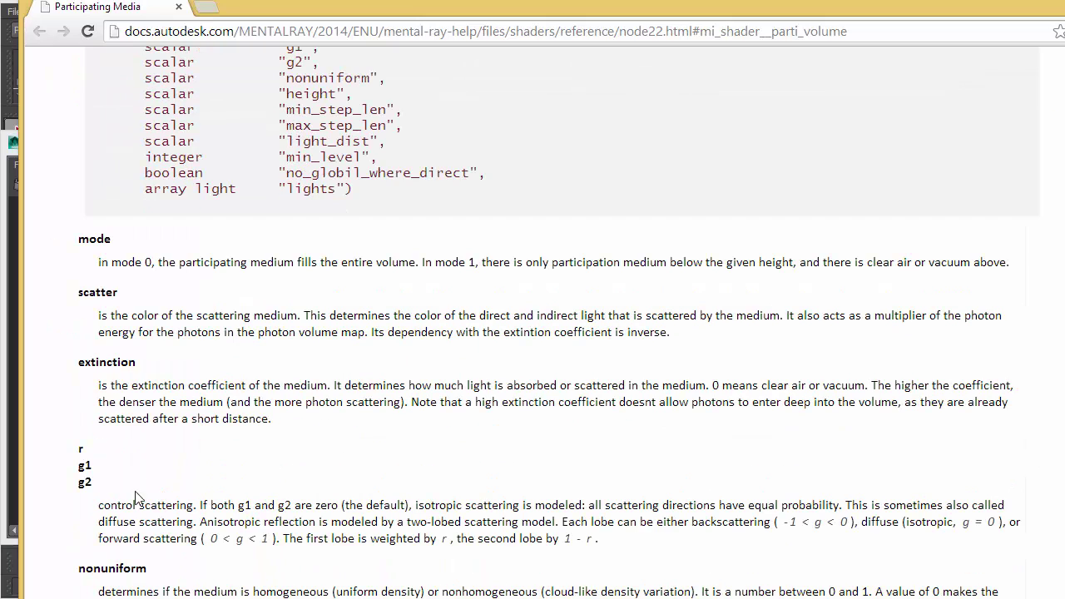
left_click_drag(108, 505, 197, 505)
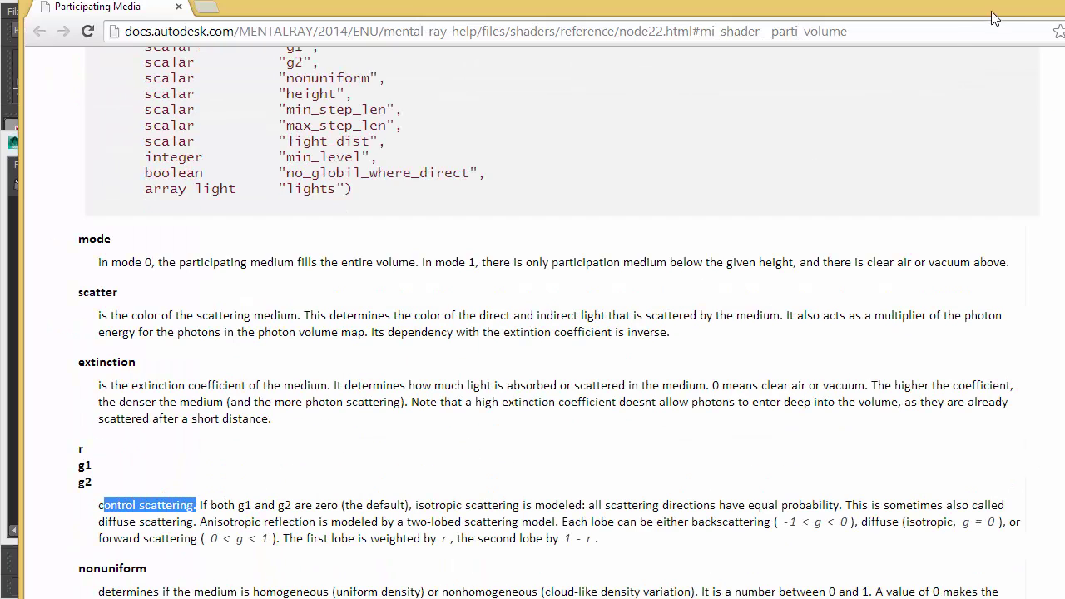
left_click(1026, 1)
Step: Set parti_volume1's R to 0.5, G 1 to -0.5 and G 2 to -0.478
left_click(867, 353)
type(".5")
key("Tab")
type("..5")
key("Tab")
type("-0.73")
key("Return")
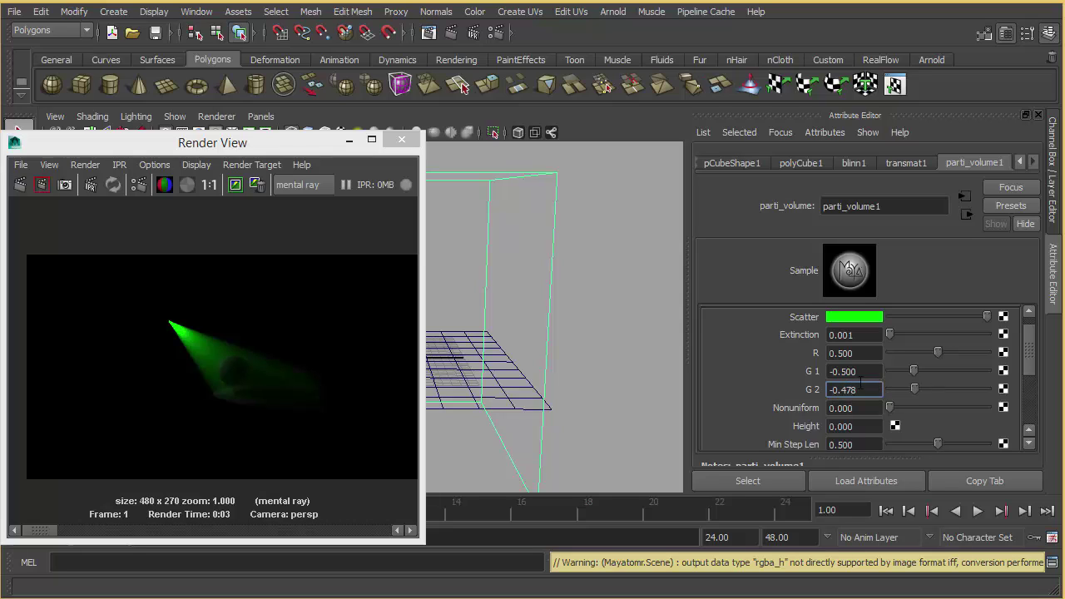
Step: Change G 1 to -0.56 and G 2 to 0.5, keep the previous image and render the scene again
left_click_drag(840, 372, 887, 379)
type("56")
key("Tab")
type(".5")
key("Return")
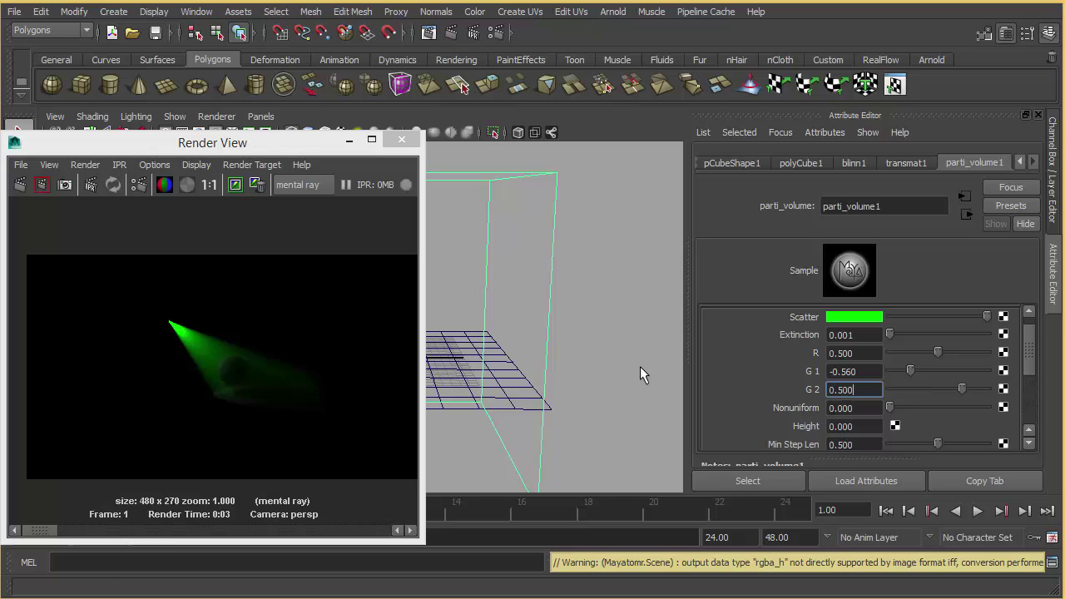
left_click(237, 183)
left_click(20, 185)
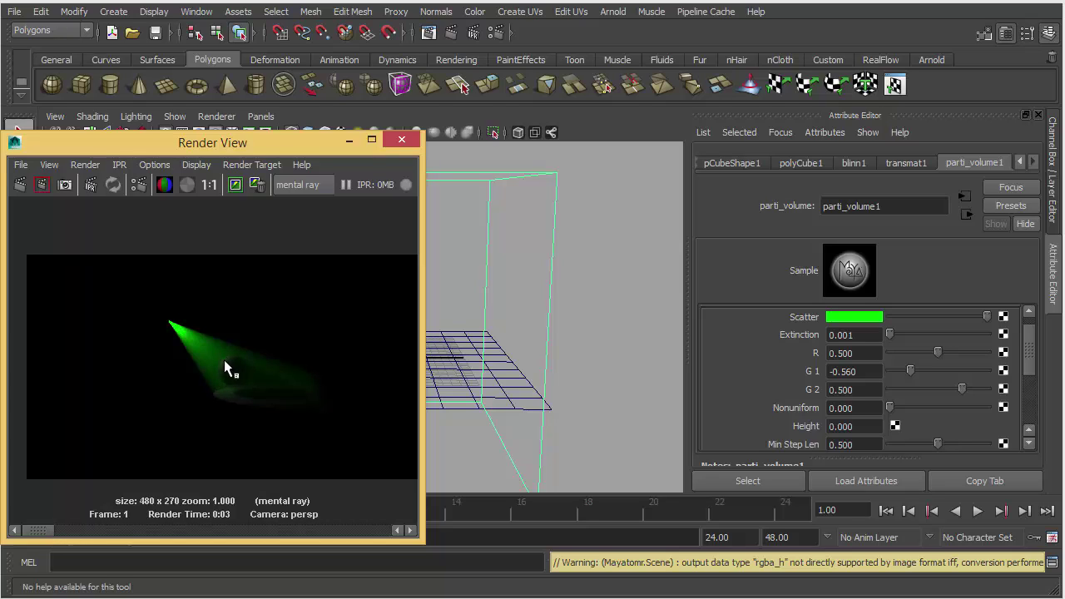
Step: Set Nonuniform to 1, re-render the scene and compare the result with the stored images
left_click(859, 408)
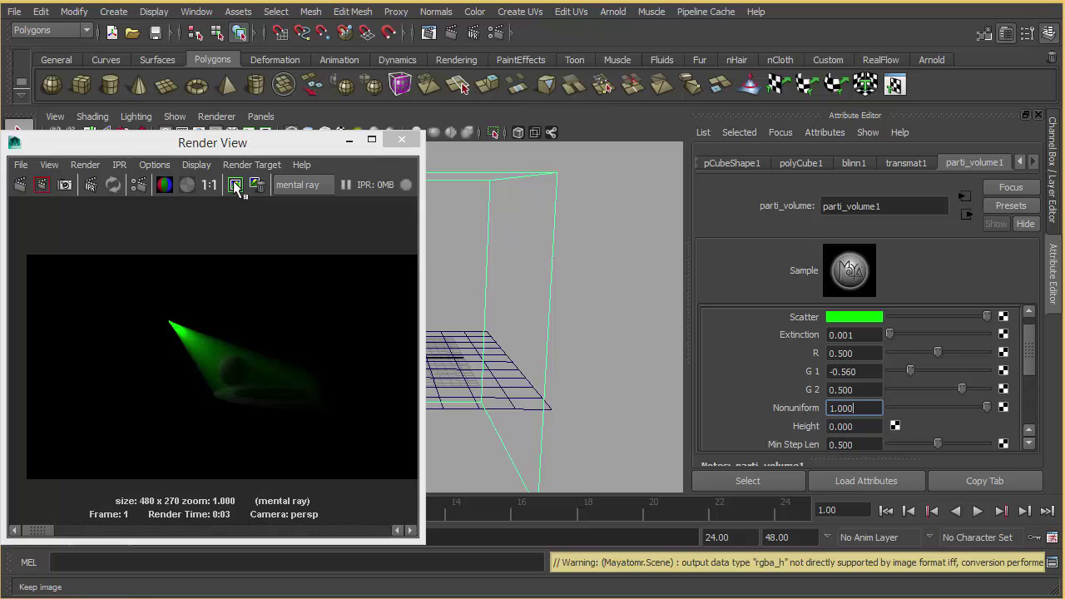
left_click(20, 184)
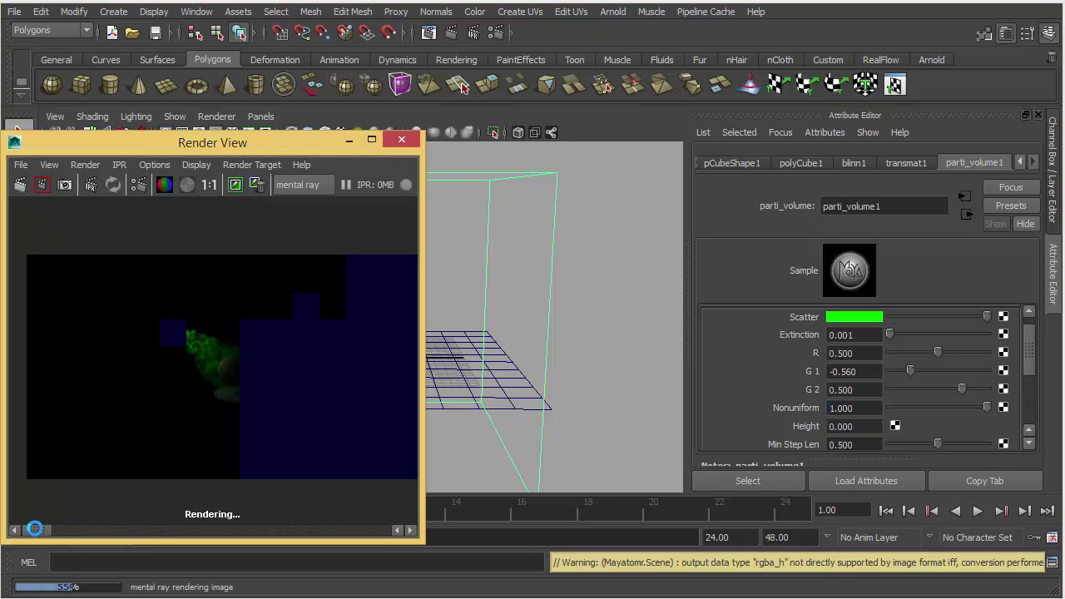
left_click_drag(35, 527, 49, 524)
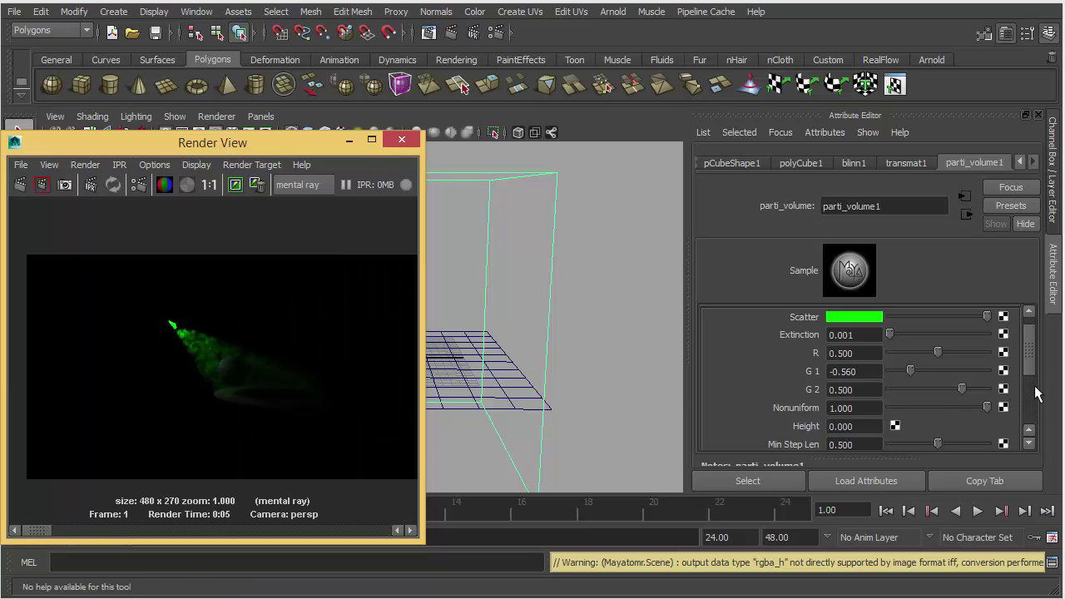
Step: Review the Min Step Len and Max Step Len settings and inspect the noise in the rendered light cone up close
left_click_drag(1026, 356, 1027, 390)
left_click_drag(880, 354, 849, 355)
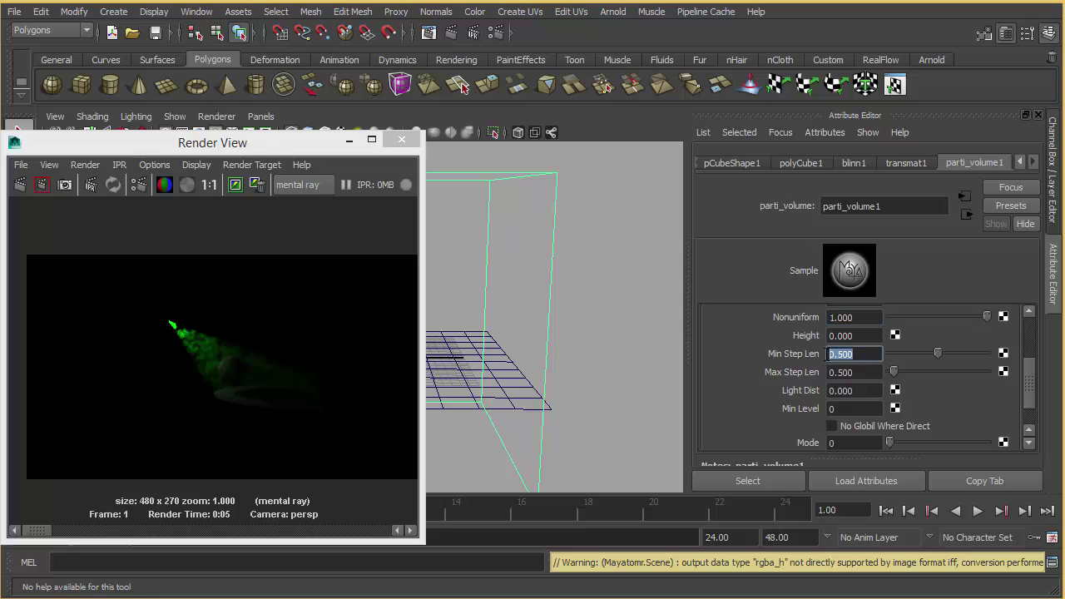
left_click(862, 372)
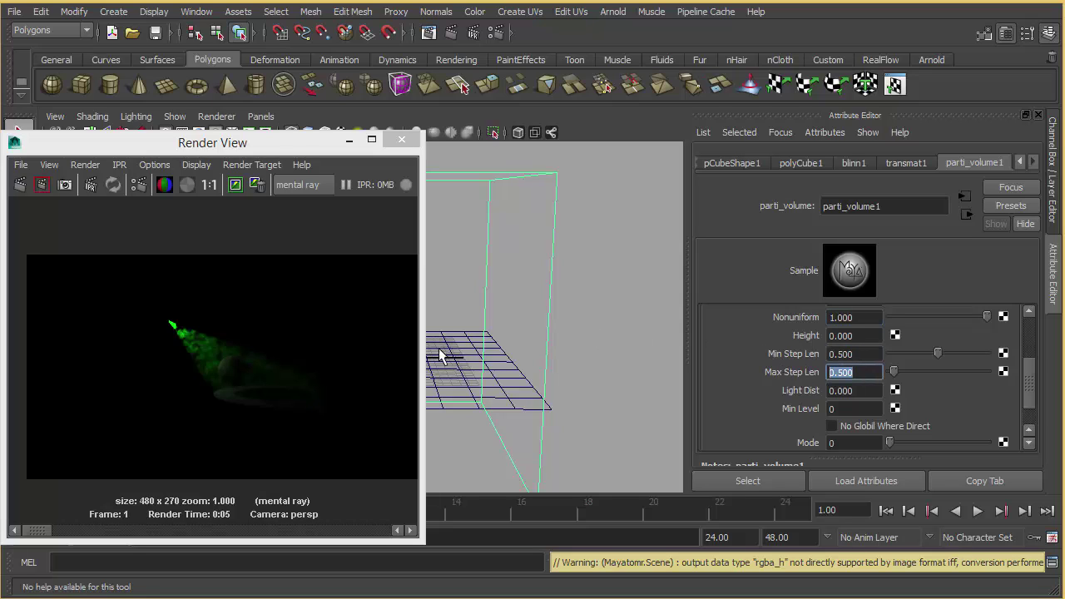
scroll(205, 359, "up", 6)
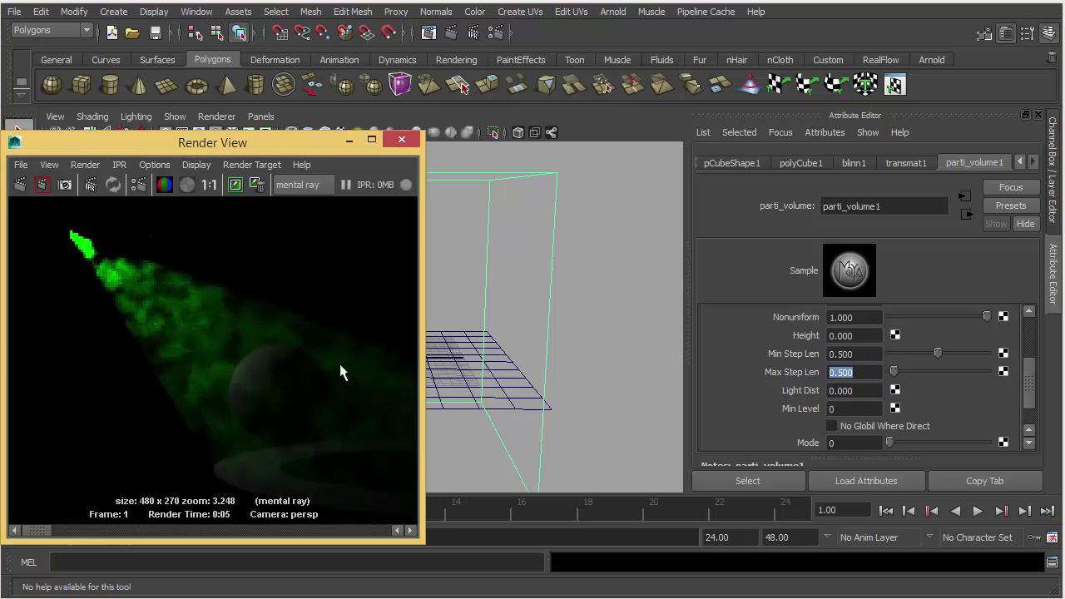
Step: Set parti_volume1's Mode to 1, keep the current image and render the scene again
left_click(847, 441)
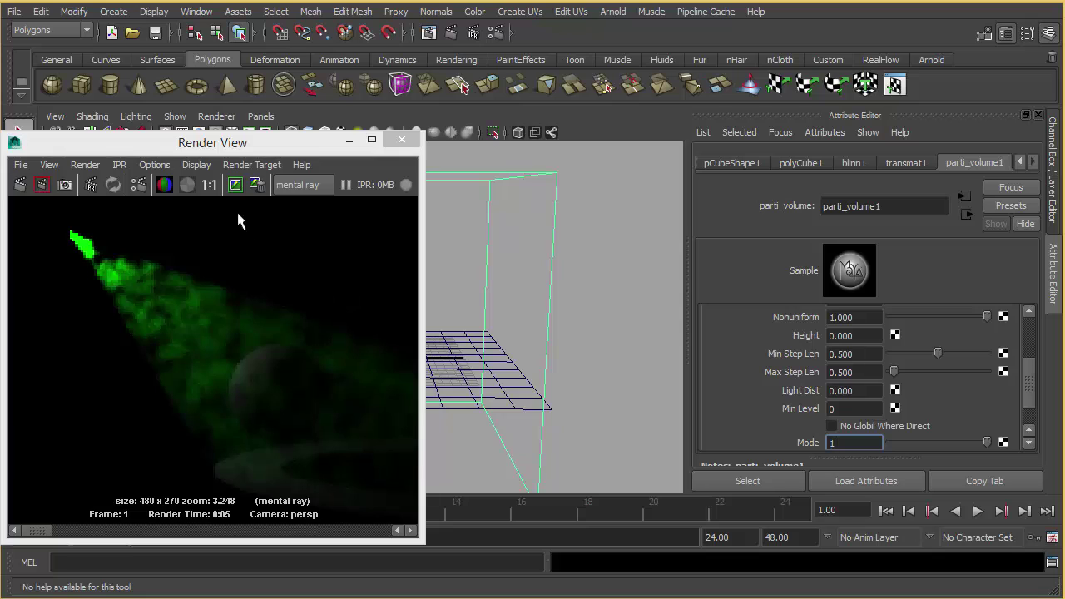
left_click(234, 186)
scroll(207, 266, "down", 6)
left_click(20, 184)
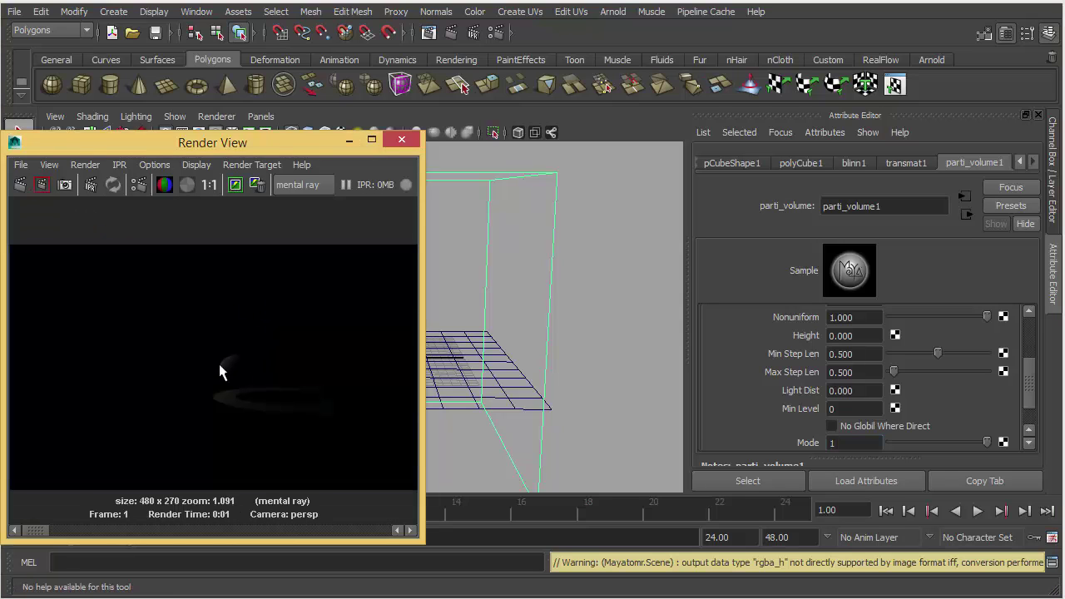
Step: Point out the Height setting of parti_volume1 and close the render window
left_click(855, 336)
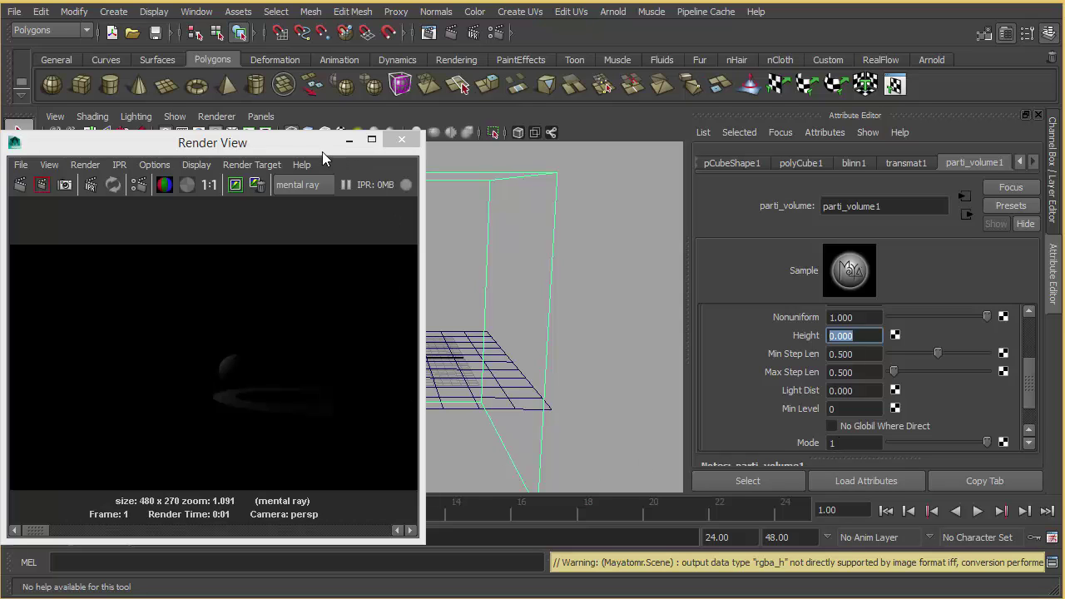
left_click_drag(325, 148, 399, 130)
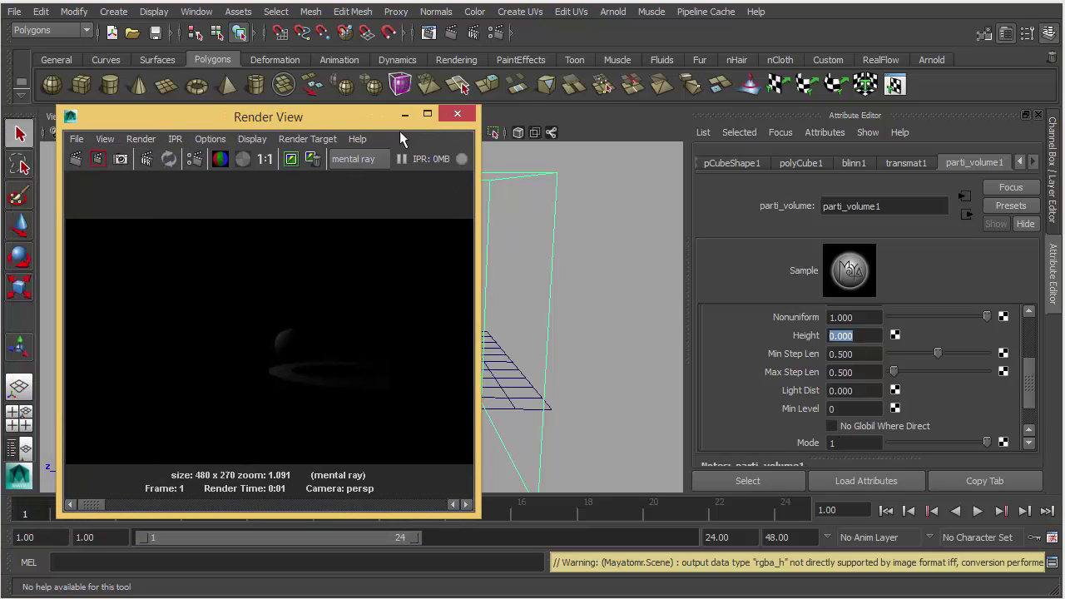
left_click(465, 118)
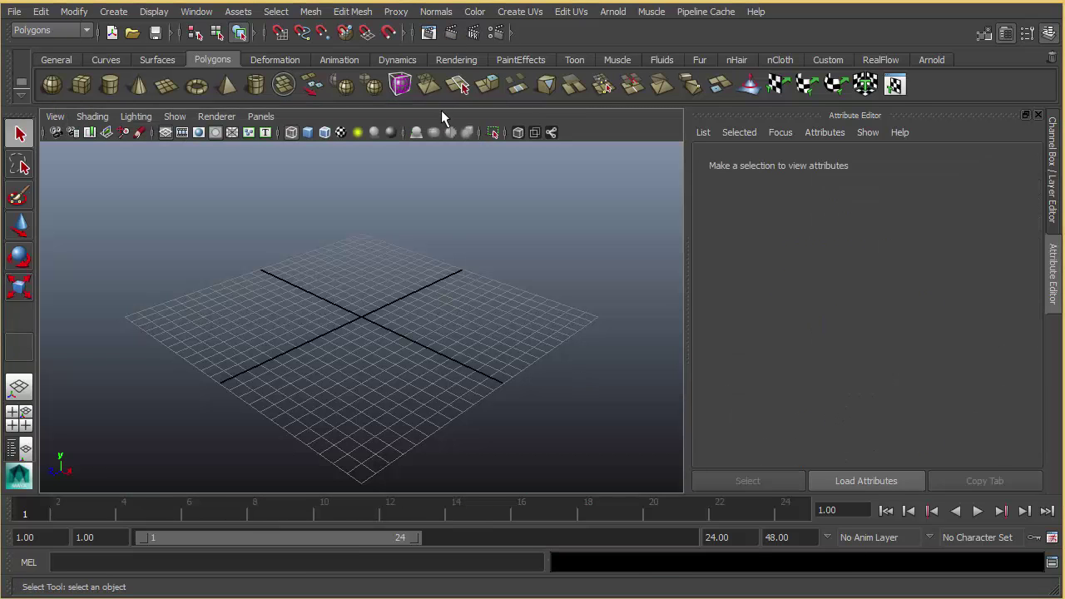
Step: Switch the scene's renderer to Arnold Renderer in the render settings and close them
left_click(496, 33)
left_click(143, 158)
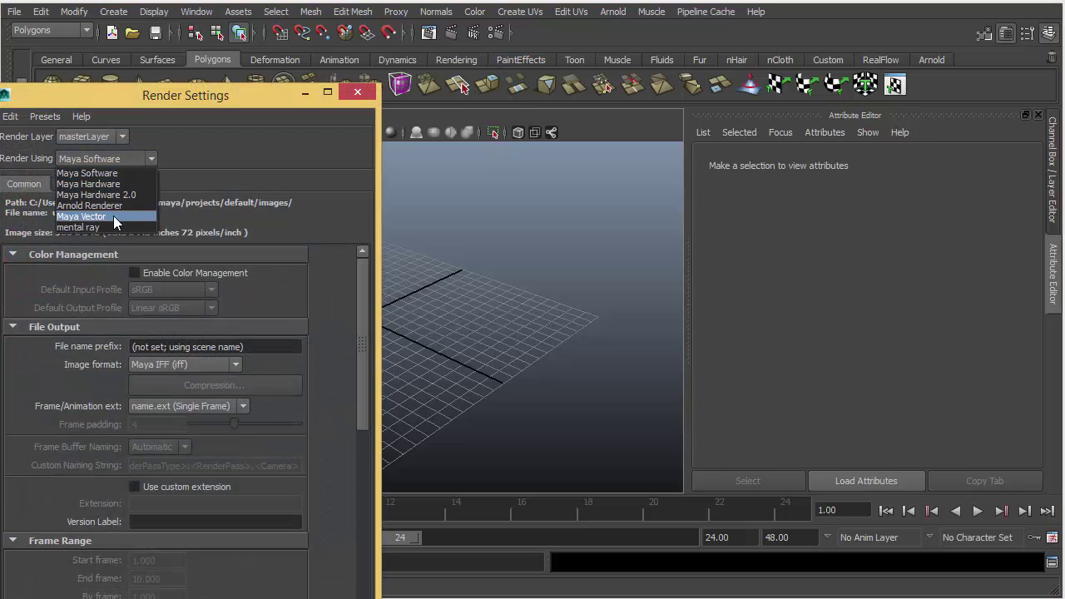
left_click(113, 205)
left_click(356, 94)
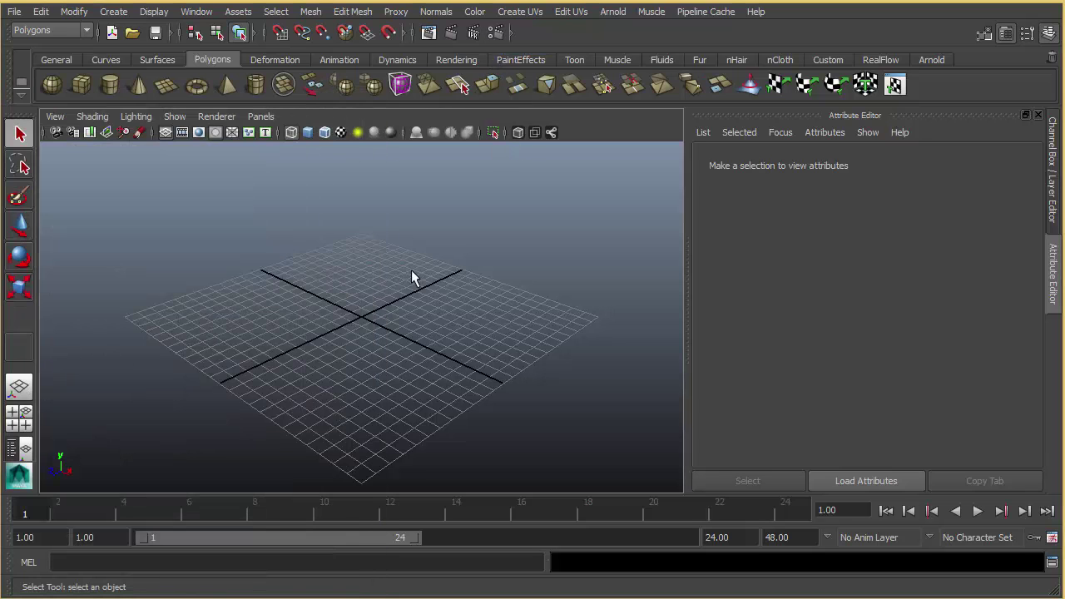
Step: Create a round floor primitive at the origin, scale it up beyond the grid and display the scene shaded
right_click_drag(391, 291, 437, 262, "shift")
key("r")
middle_click_drag(388, 205, 534, 177)
key("5")
left_click(534, 179)
Step: Create a polygon cube, scale it up, tilt it and raise it above the round floor
right_click(532, 239, "shift")
right_click_drag(533, 240, 533, 280, "shift")
middle_click_drag(535, 203, 574, 203)
key("e")
left_click_drag(381, 270, 409, 304)
key("w")
middle_click_drag(407, 259, 402, 227)
left_click(414, 192)
Step: Create a spot light and look through it to aim it down at the cube
key("space")
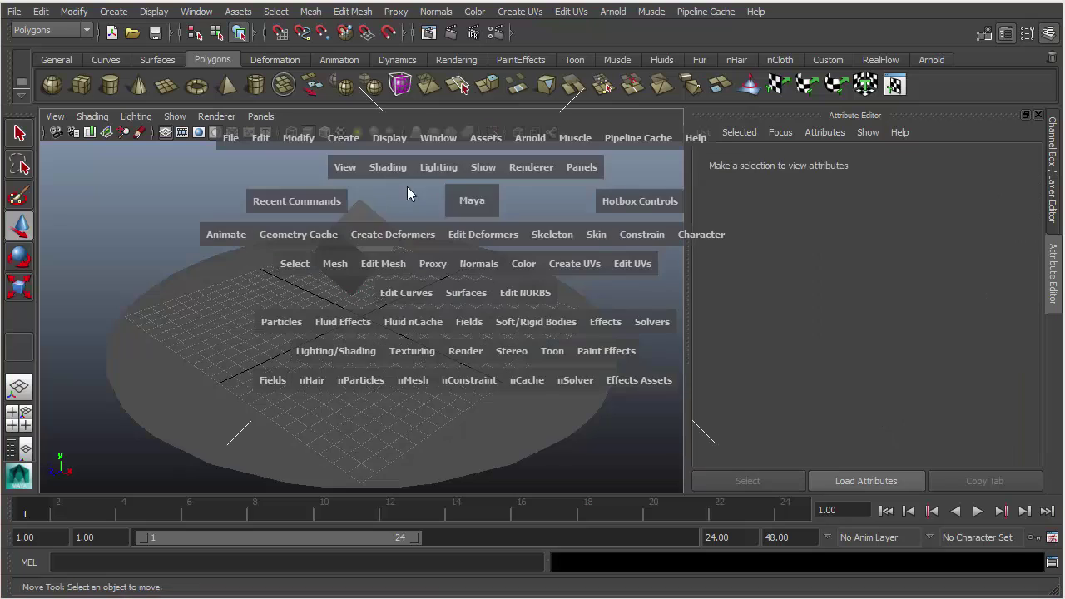
left_click(343, 138)
mouse_move(391, 214)
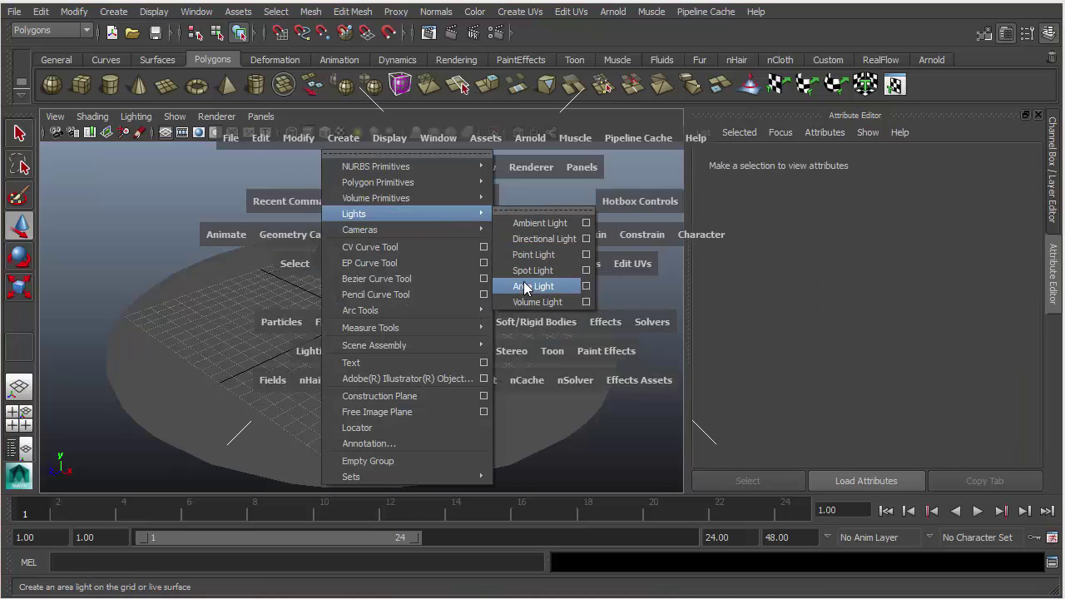
left_click(531, 271)
left_click(261, 116)
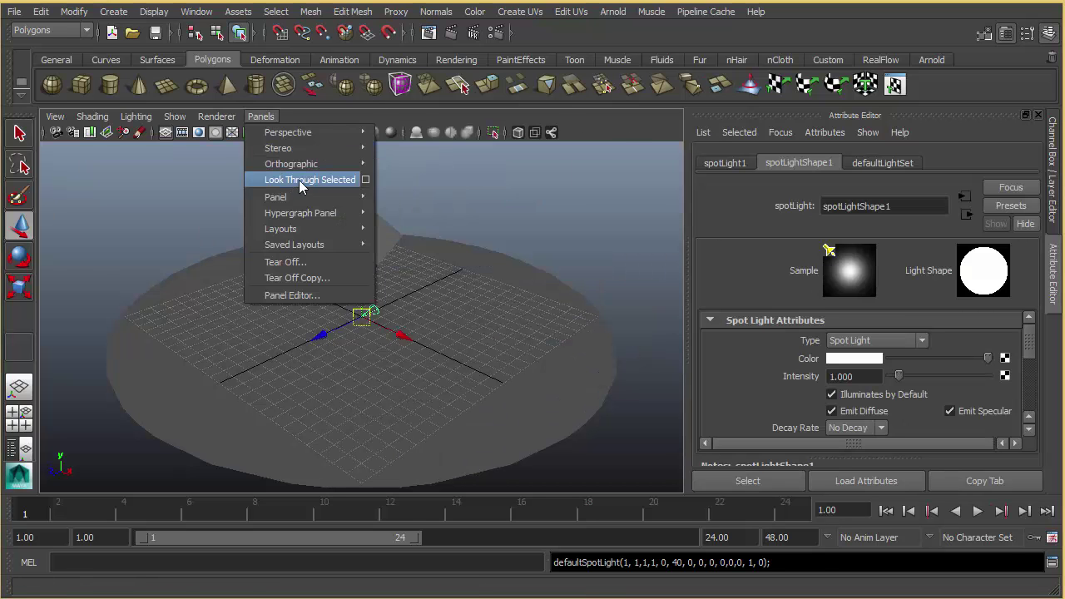
left_click(297, 180)
left_click_drag(451, 211, 499, 264, "alt")
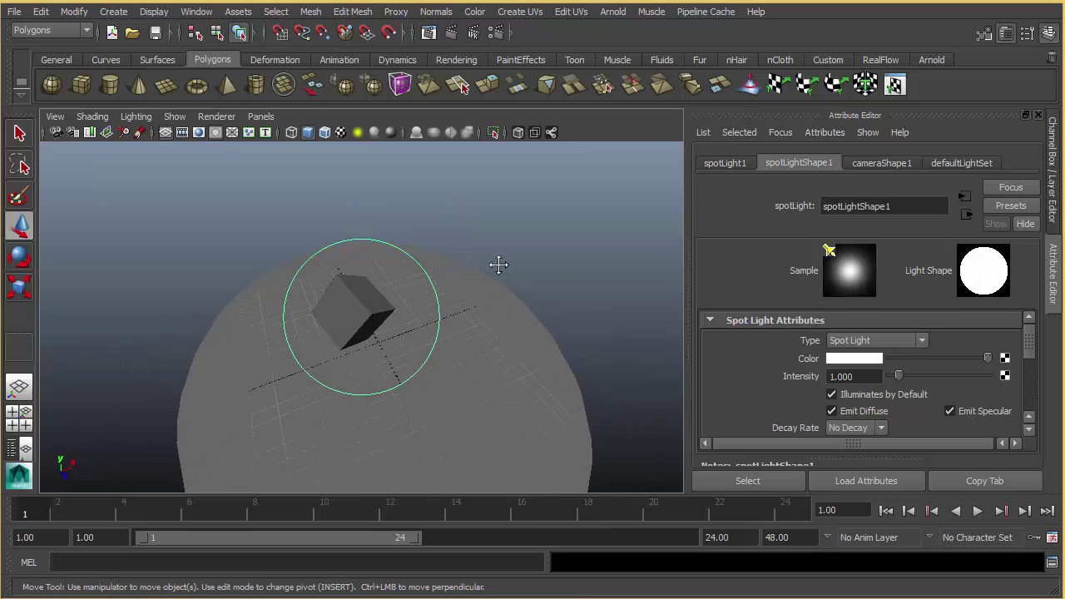
Step: Select the round floor and shift it horizontally relative to the cube
key("w")
left_click(441, 352)
left_click_drag(411, 392, 386, 338)
left_click(556, 210)
Step: Return to the perspective view, select the spot light and scale up its cone icon
key("space")
left_click_drag(557, 252, 558, 193)
left_click_drag(535, 182, 379, 202, "alt")
middle_click_drag(380, 202, 388, 309, "alt")
left_click_drag(316, 274, 209, 216)
middle_click_drag(339, 216, 325, 166, "alt")
key("r")
left_click_drag(219, 179, 697, 178)
middle_click_drag(574, 208, 530, 136, "alt")
scroll(819, 325, "down", 5)
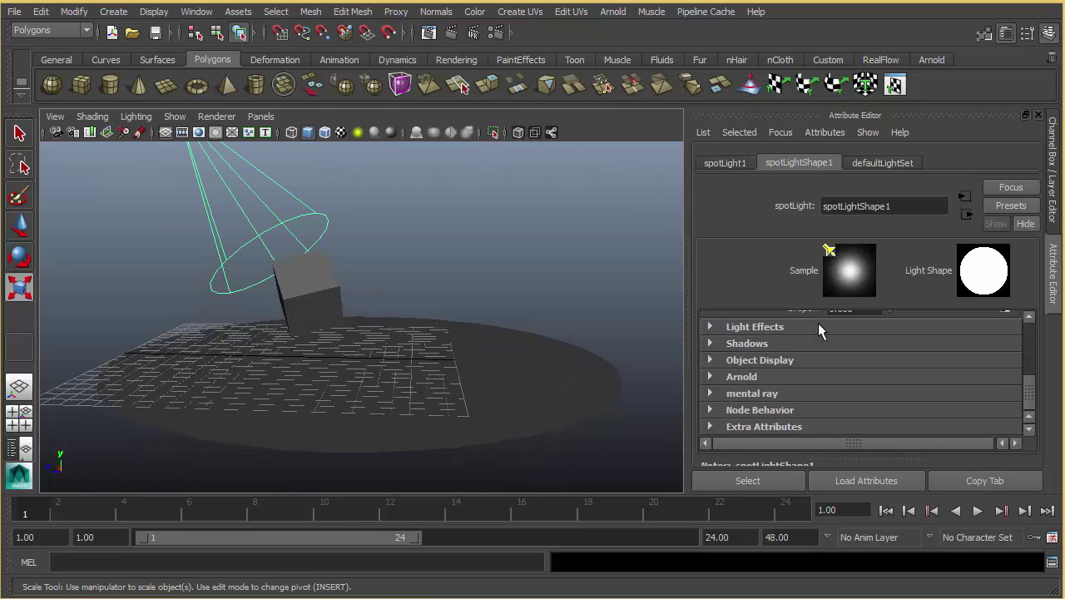
Step: Assign aiVolumeScattering as the atmosphere in the Arnold render environment settings and set its density to 1
left_click(496, 34)
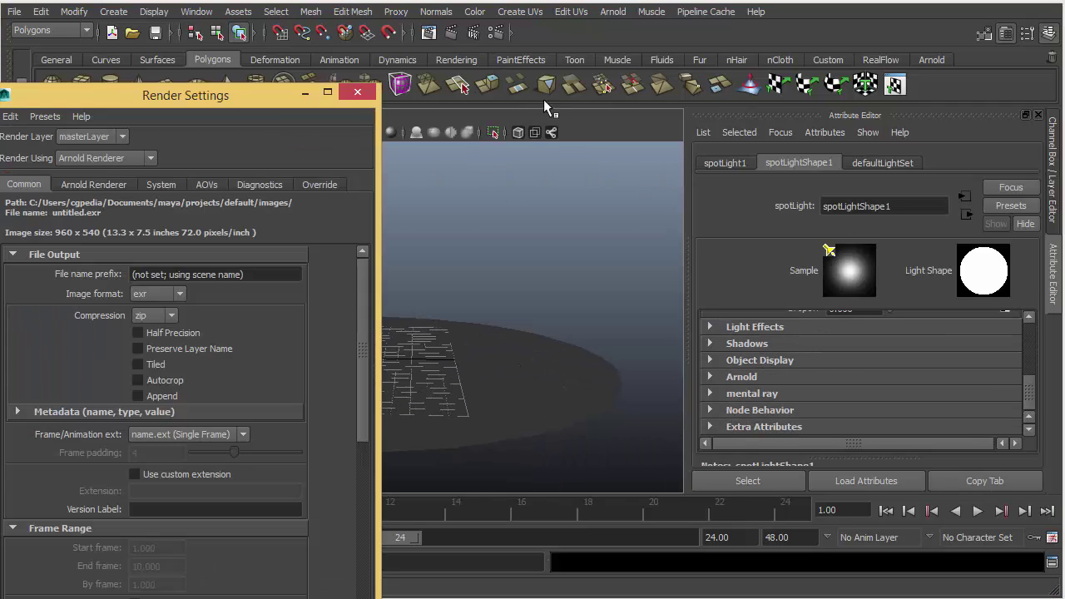
left_click_drag(279, 95, 517, 26)
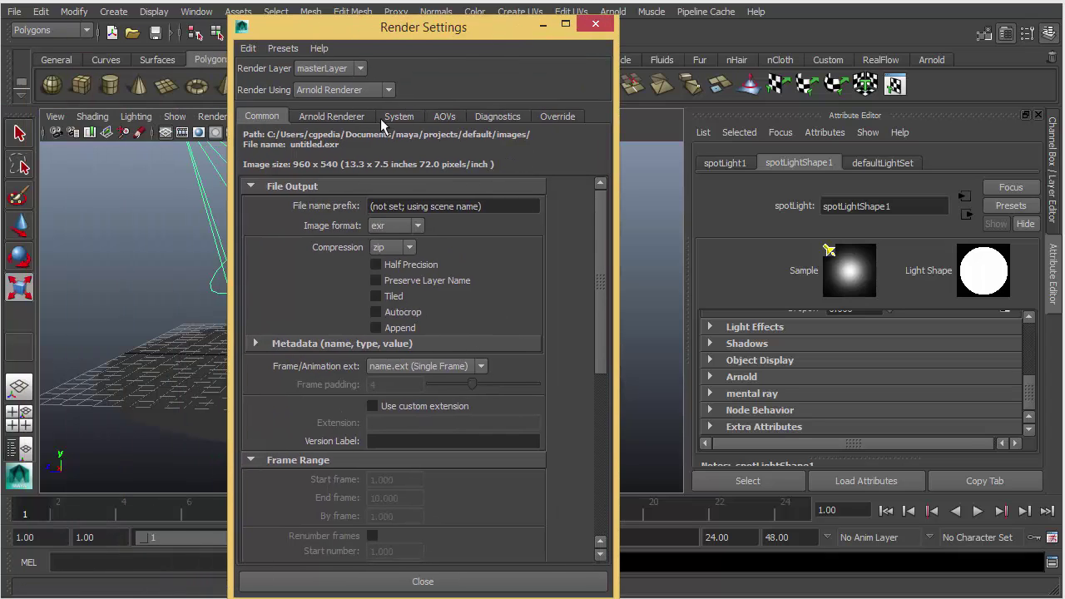
left_click(331, 117)
left_click(297, 390)
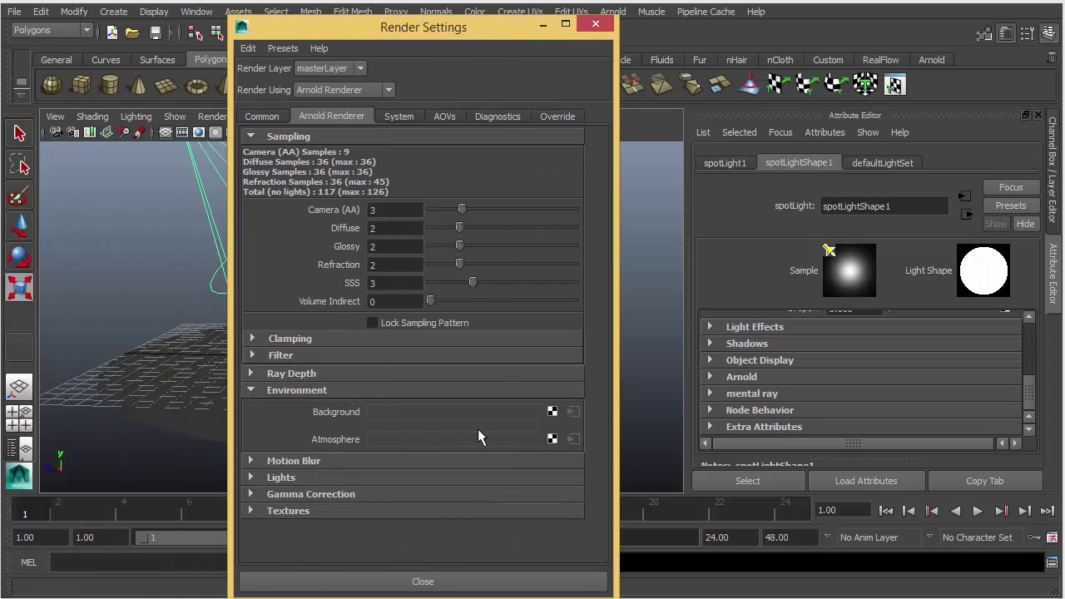
left_click(553, 440)
left_click(552, 411)
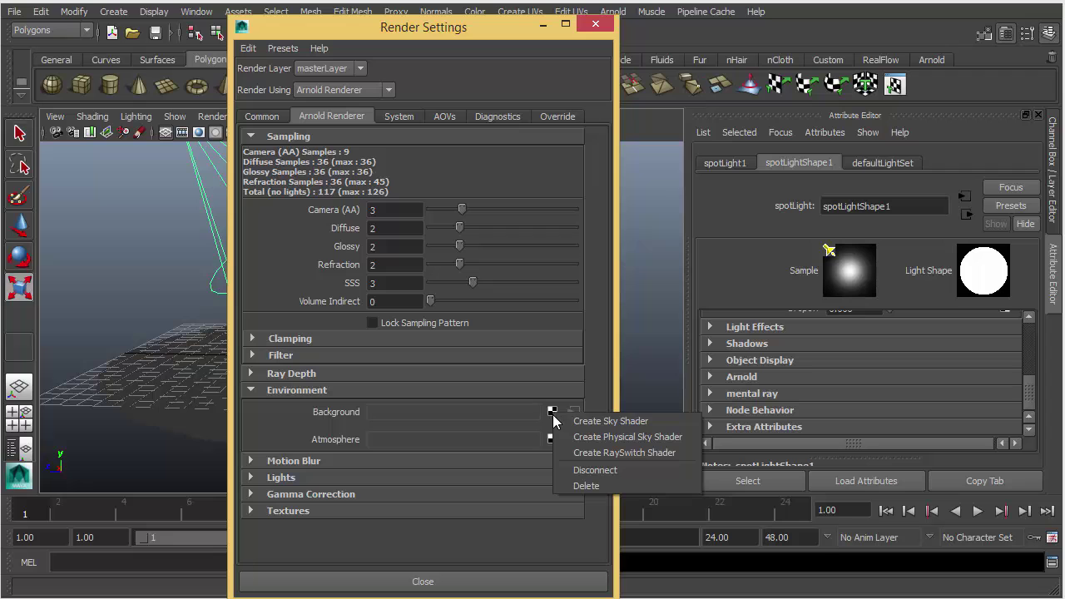
left_click(551, 438)
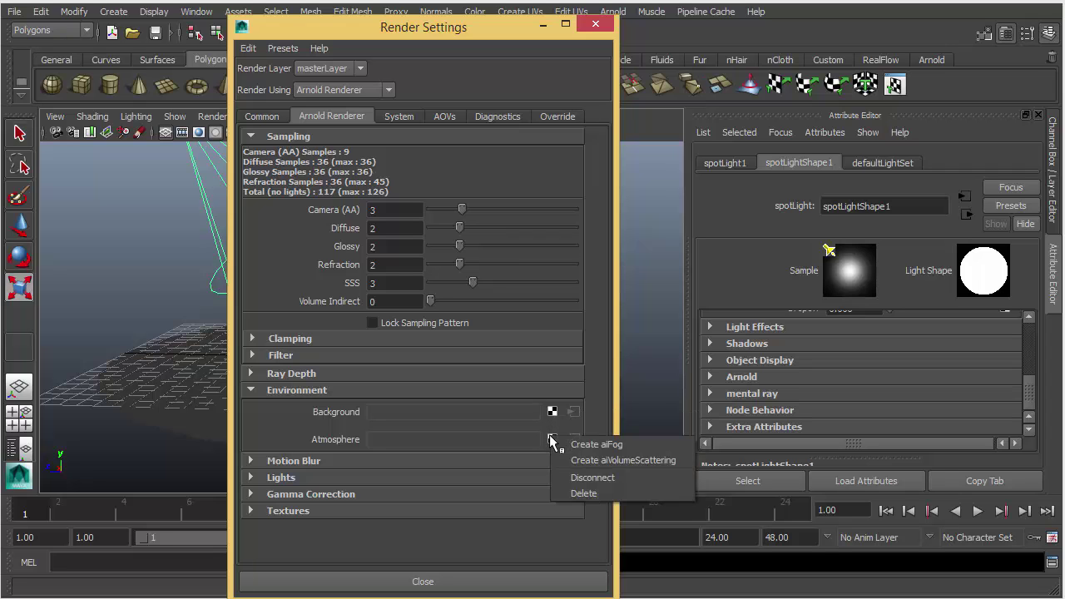
left_click(628, 460)
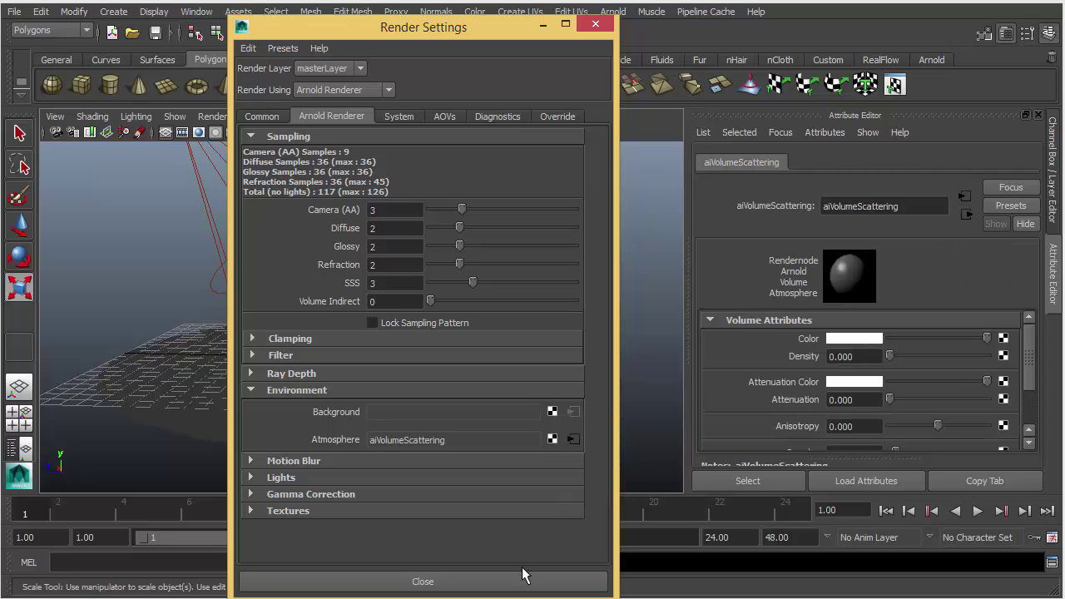
left_click(570, 584)
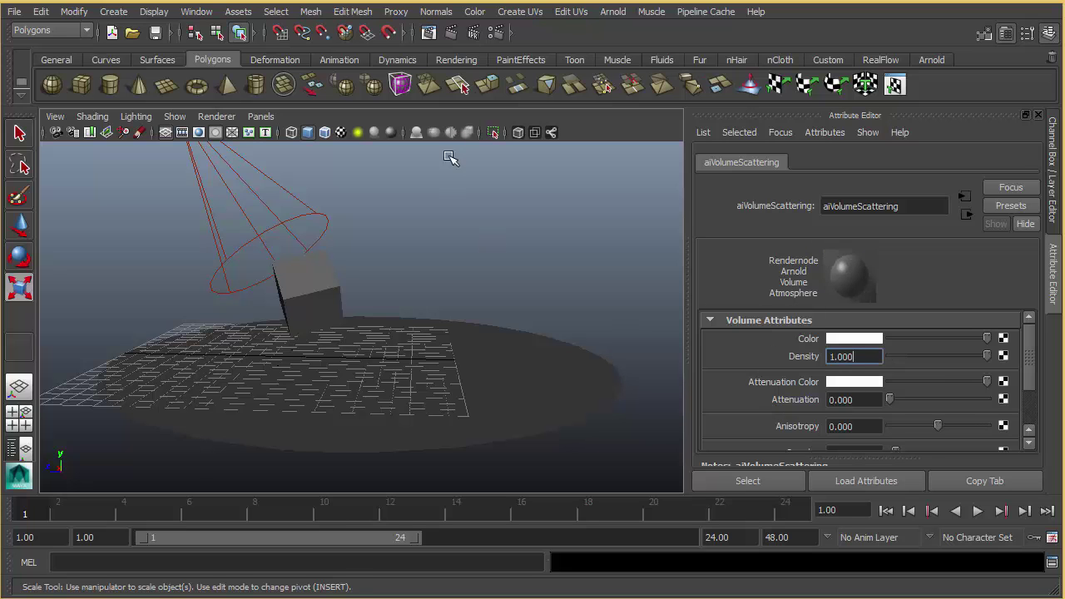
Step: Start an Arnold IPR render of the perspective view and shrink the Render View window and its image
left_click(449, 32)
left_click_drag(648, 64, 285, 48)
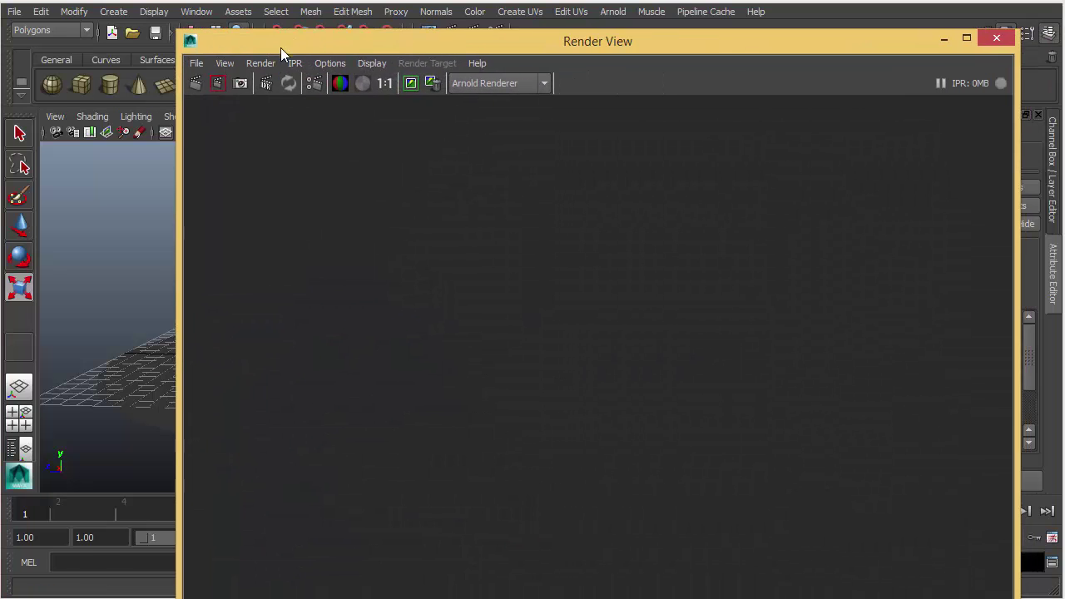
left_click(266, 83)
left_click_drag(179, 29, 580, 315)
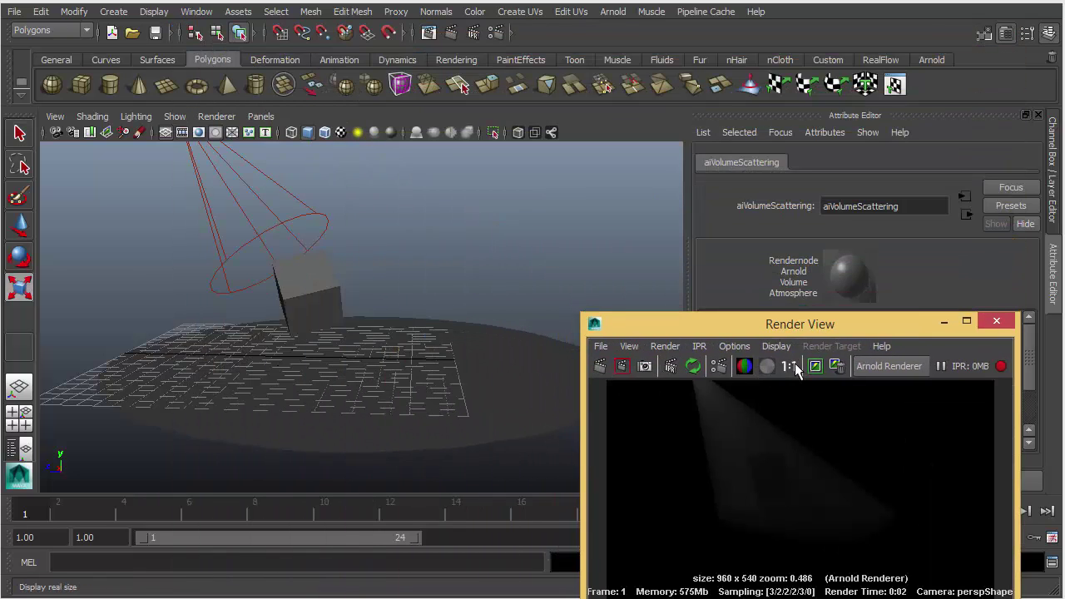
left_click(788, 366)
scroll(783, 400, "down", 10)
left_click_drag(752, 328, 514, 232)
Step: Select the spot light and set its Arnold exposure to 10
left_click(295, 180)
left_click_drag(672, 229, 465, 225)
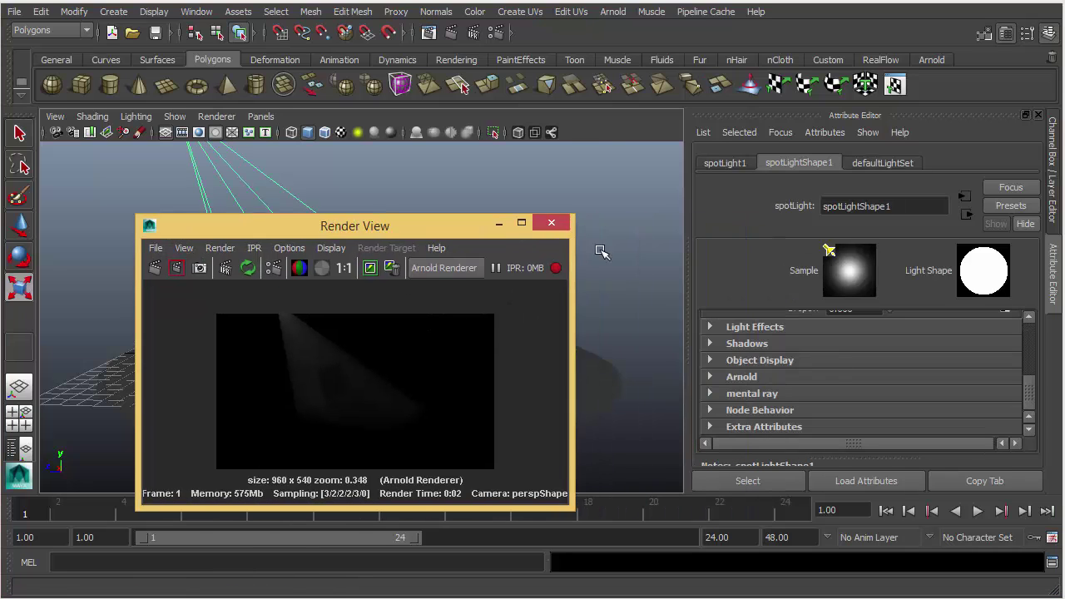
left_click(757, 374)
scroll(874, 391, "down", 3)
double_click(853, 359)
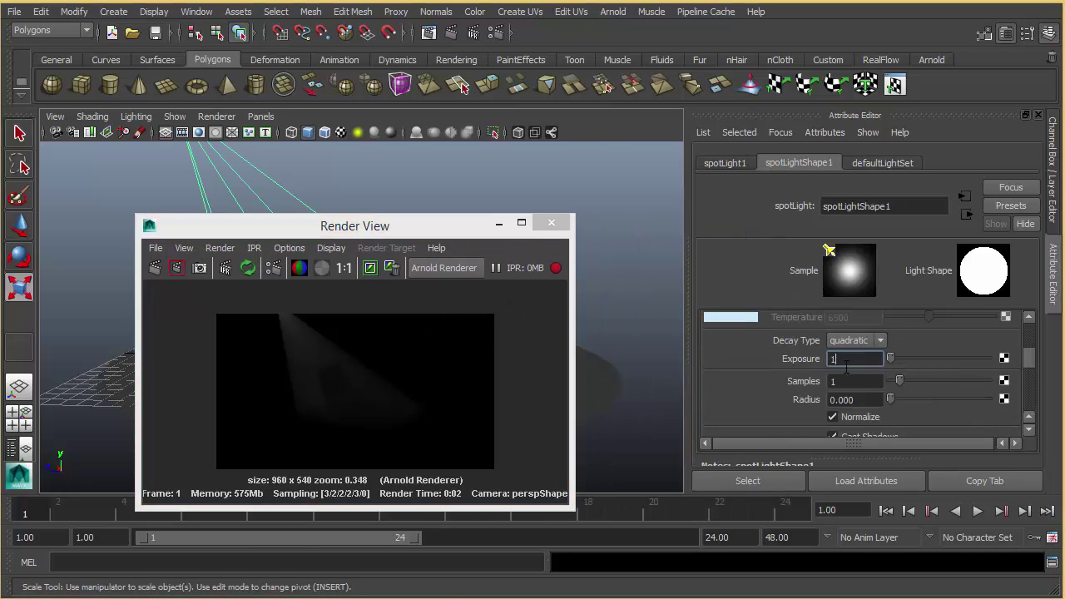
type("10")
key("Return")
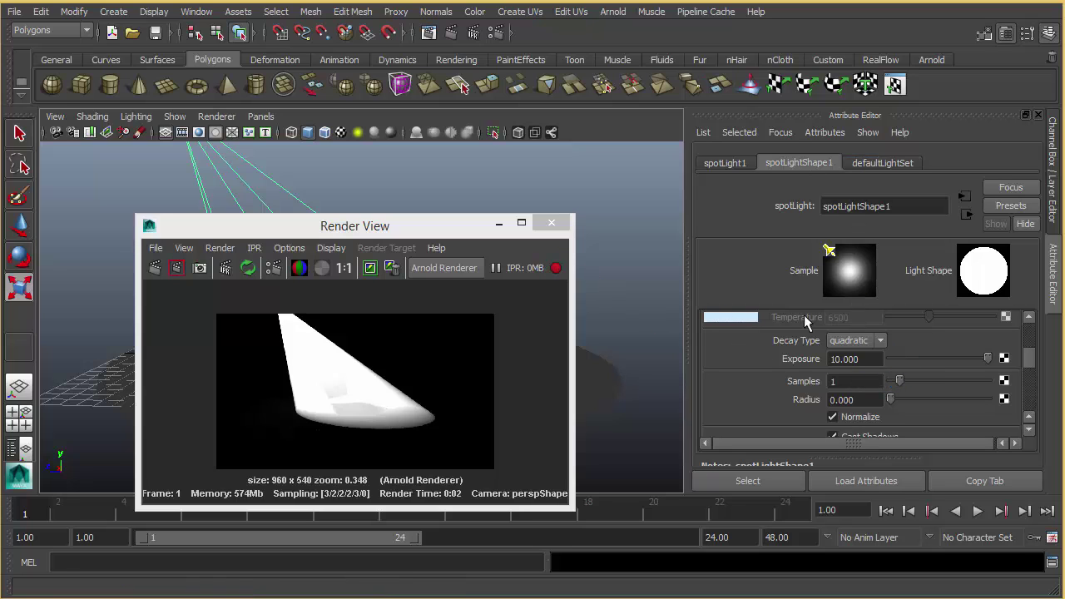
Step: Reopen the aiVolumeScattering attributes from the render environment settings and lower the density to 0.060
left_click(496, 33)
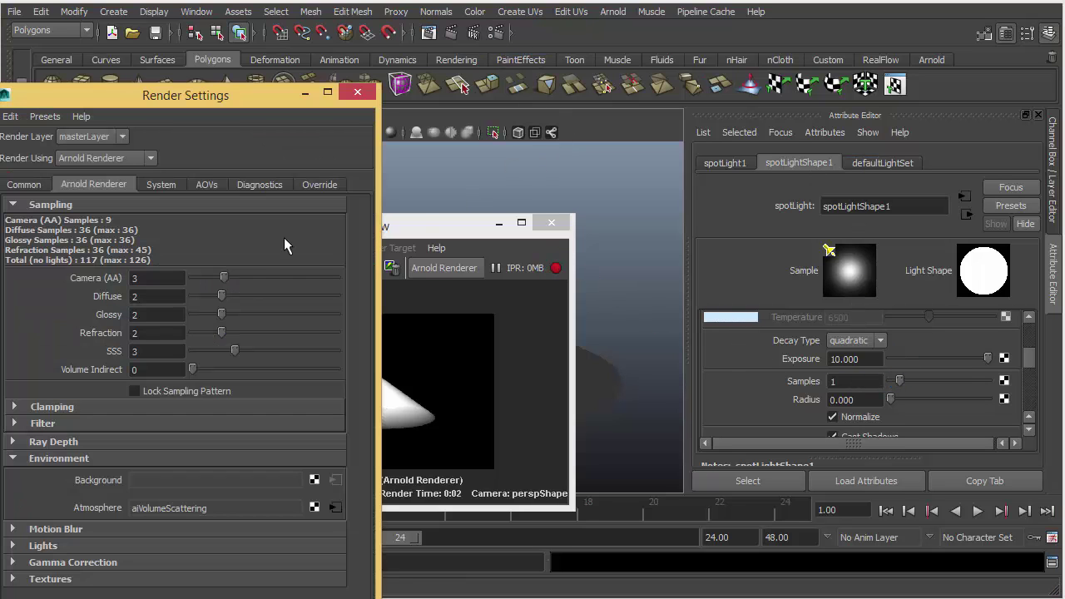
left_click(338, 507)
left_click(358, 92)
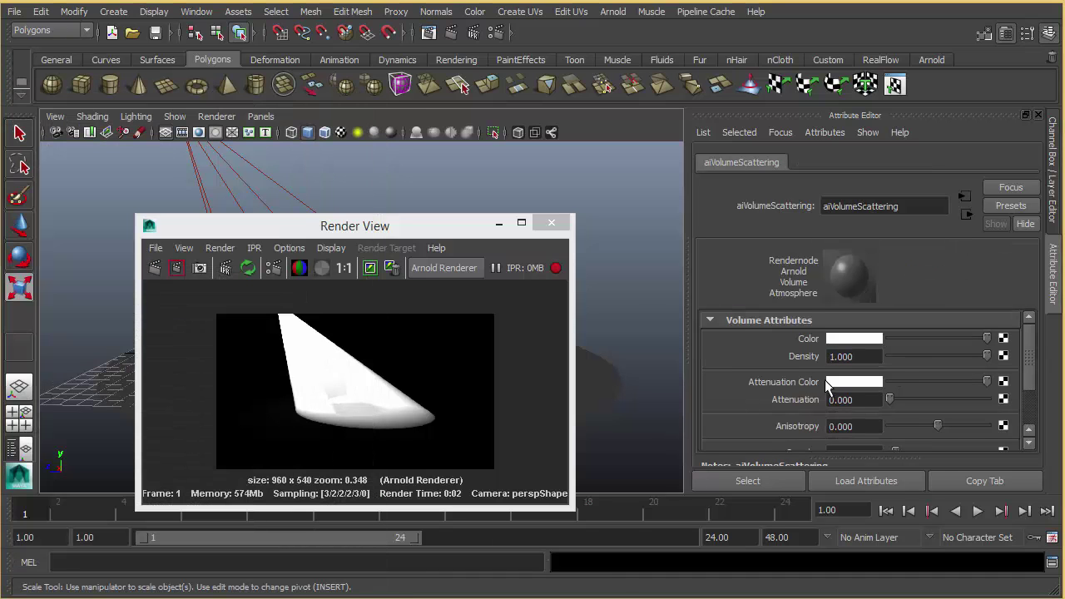
mouse_move(884, 356)
left_mouse_down()
mouse_move(923, 356)
mouse_move(894, 357)
left_mouse_up()
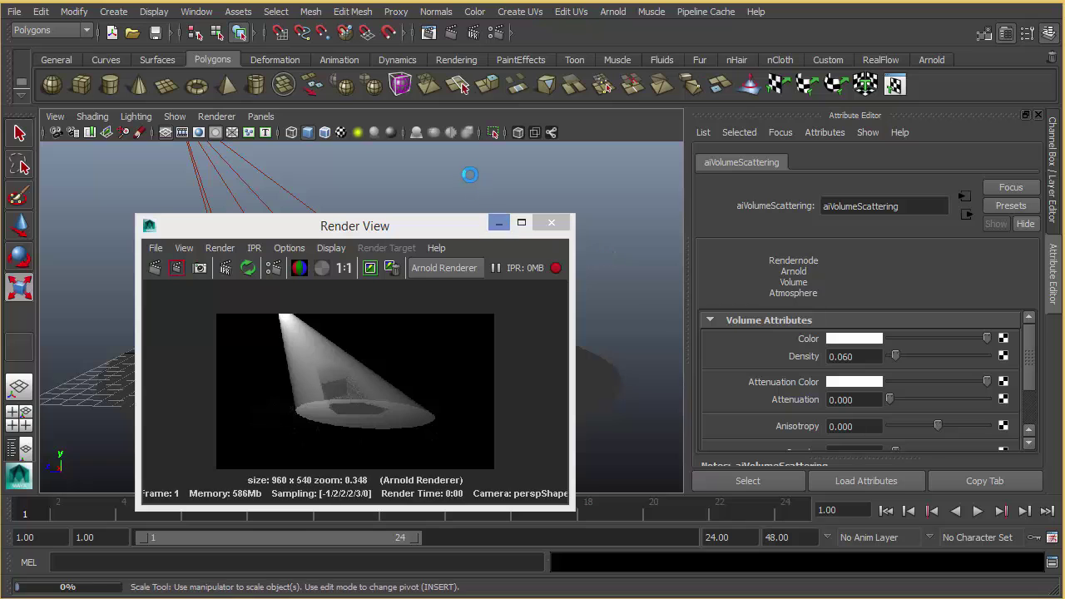
Step: Set the volume scattering attenuation to 0.360, test anisotropy at 1.000 and settle on an anisotropy of 0.316
scroll(469, 174, "up", 4)
left_click_drag(468, 173, 560, 168, "alt")
left_click_drag(867, 399, 907, 429, "ctrl")
right_click_drag(637, 332, 573, 376, "alt")
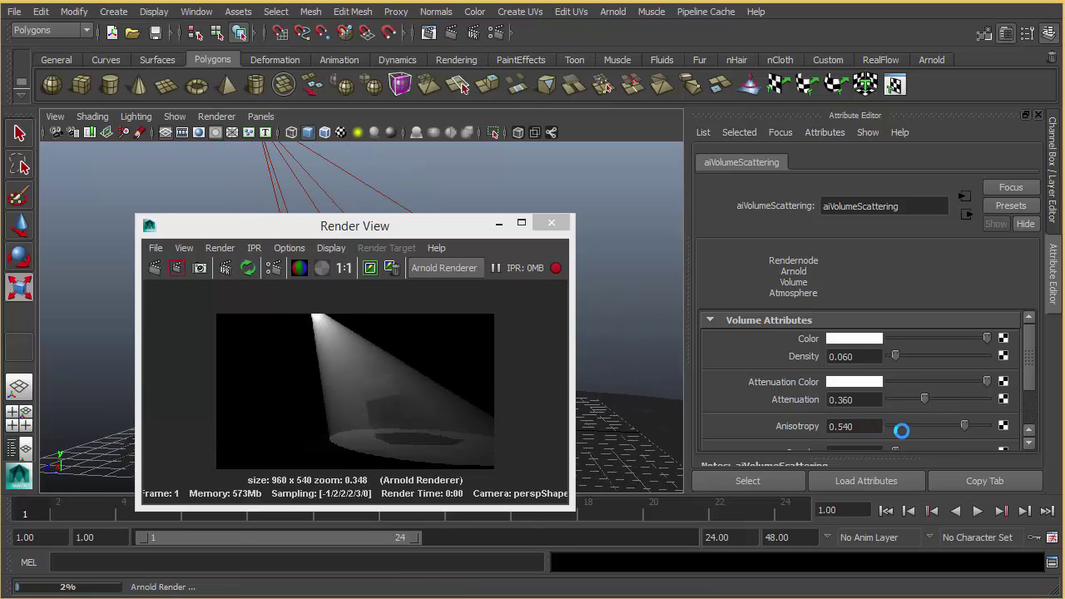
left_click_drag(848, 430, 908, 432, "ctrl")
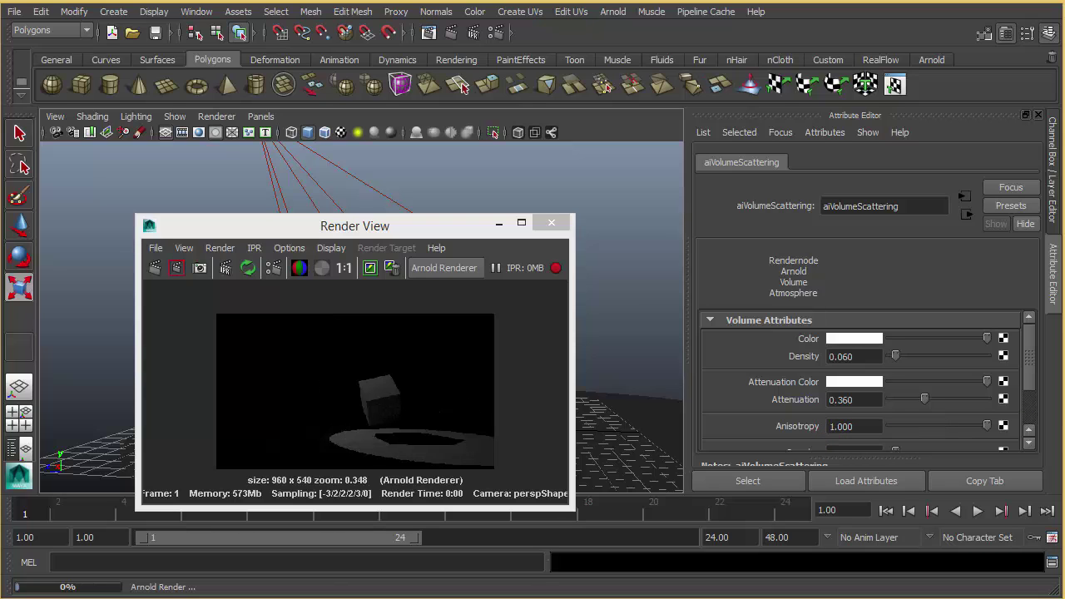
left_click_drag(987, 426, 953, 432)
scroll(909, 434, "down", 2)
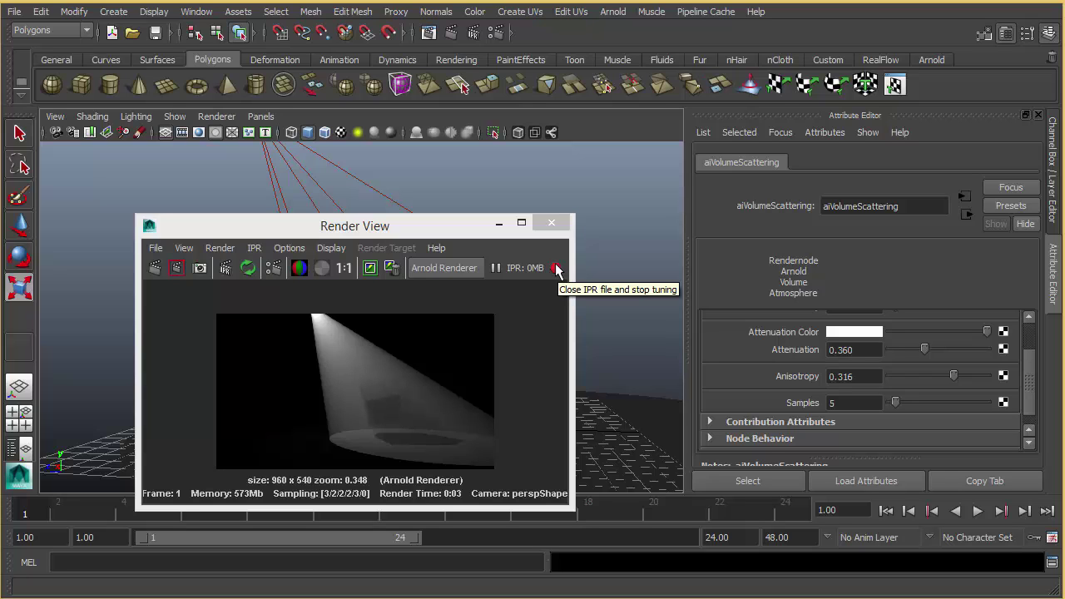
Step: Change the volume scattering color to red and render the perspective view with Arnold
left_click(551, 222)
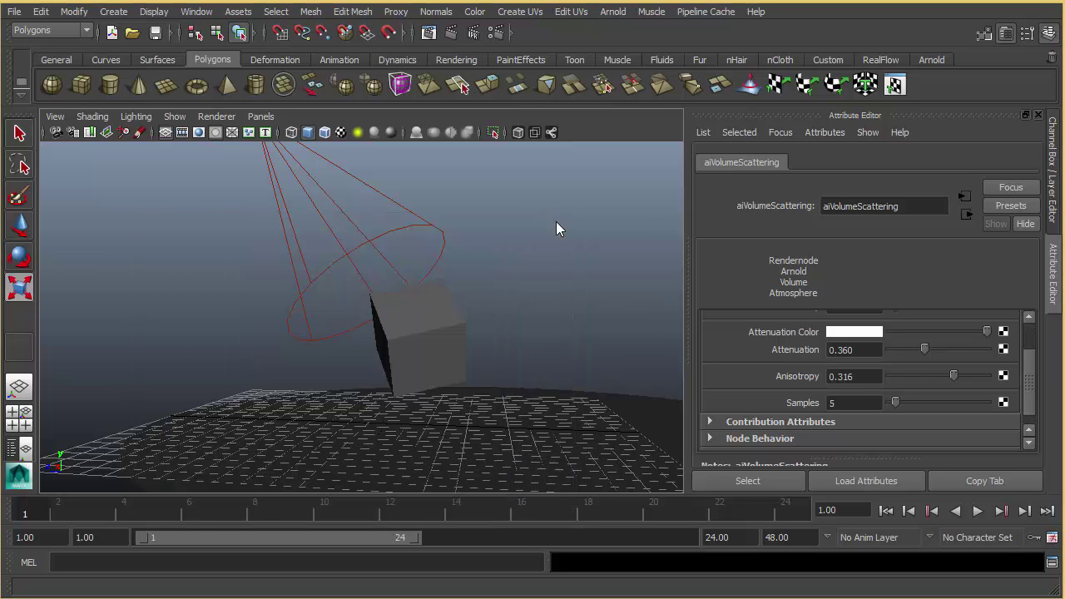
scroll(870, 346, "up", 2)
left_click(854, 339)
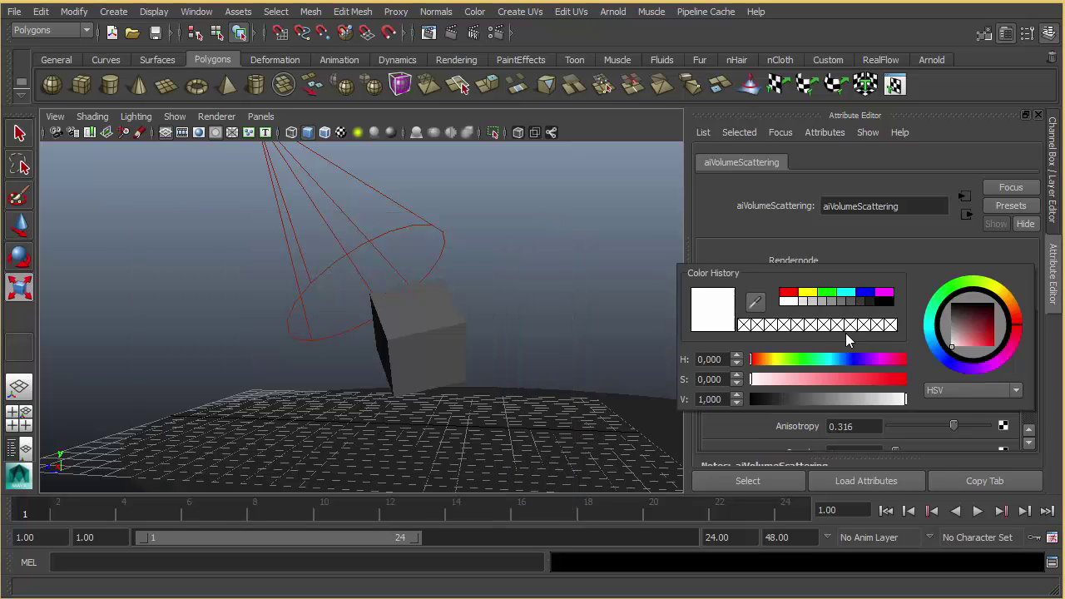
left_click(794, 293)
left_click(446, 33)
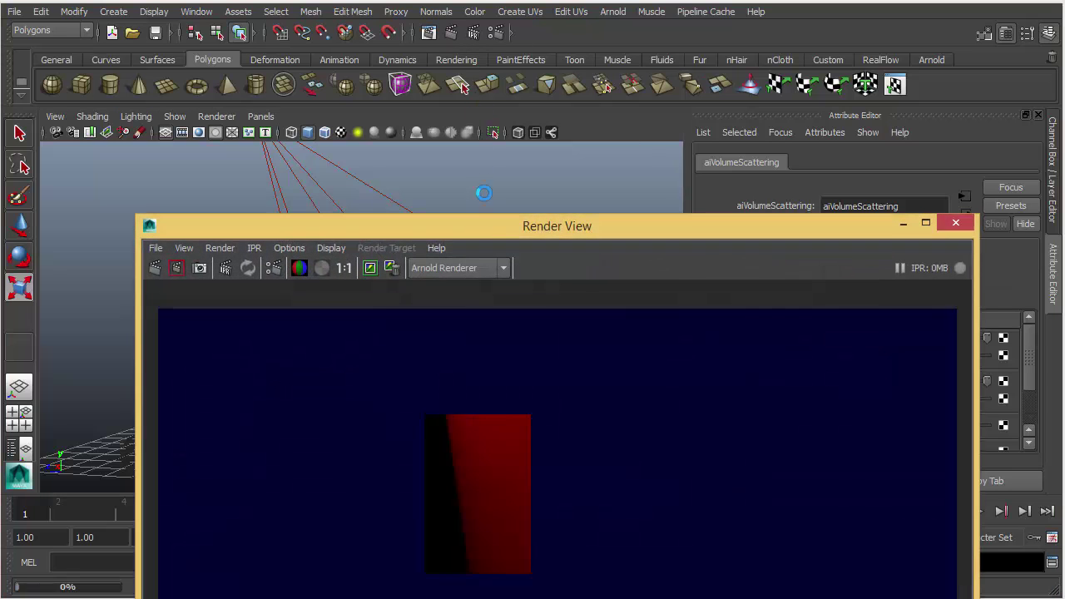
left_click_drag(478, 231, 385, 64)
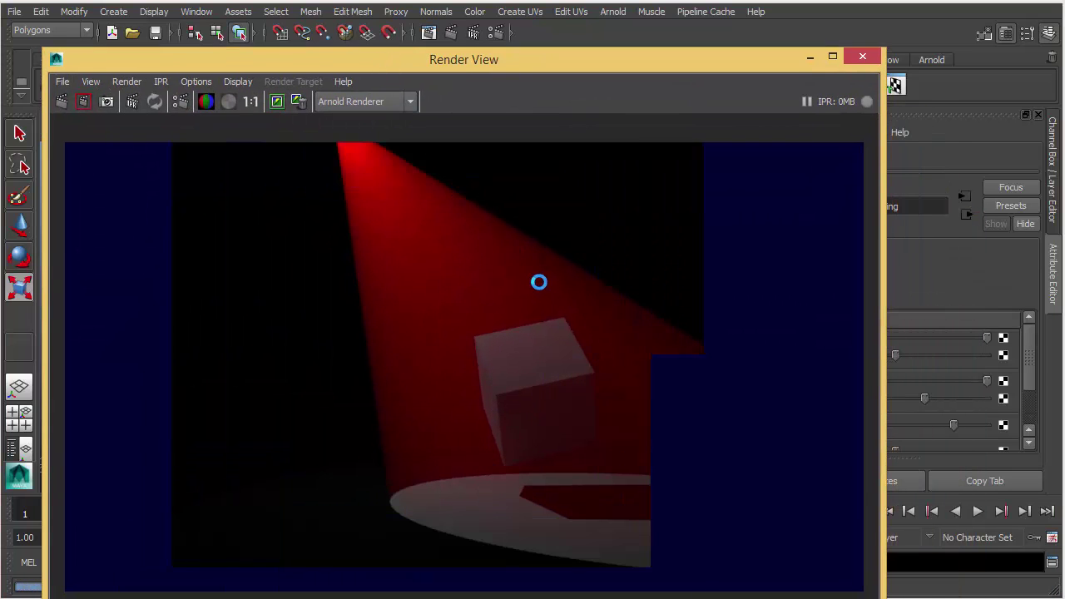
left_click(809, 57)
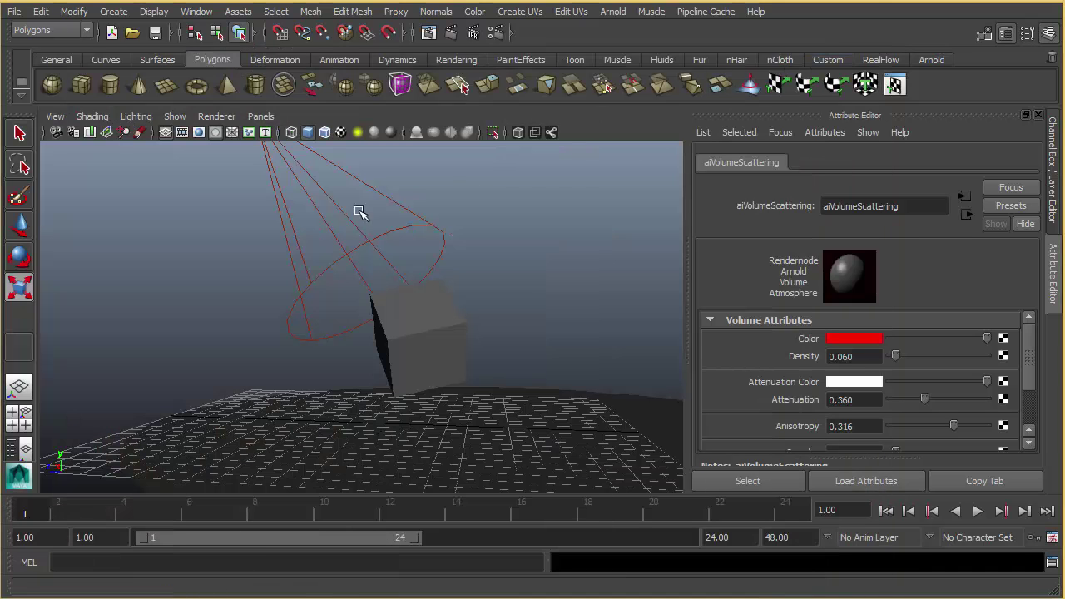
Step: Select the spot light and set its Arnold samples to 3
left_click(382, 209)
left_click_drag(393, 221, 620, 232, "alt")
scroll(912, 350, "down", 2)
double_click(855, 331)
type("3")
key("Tab")
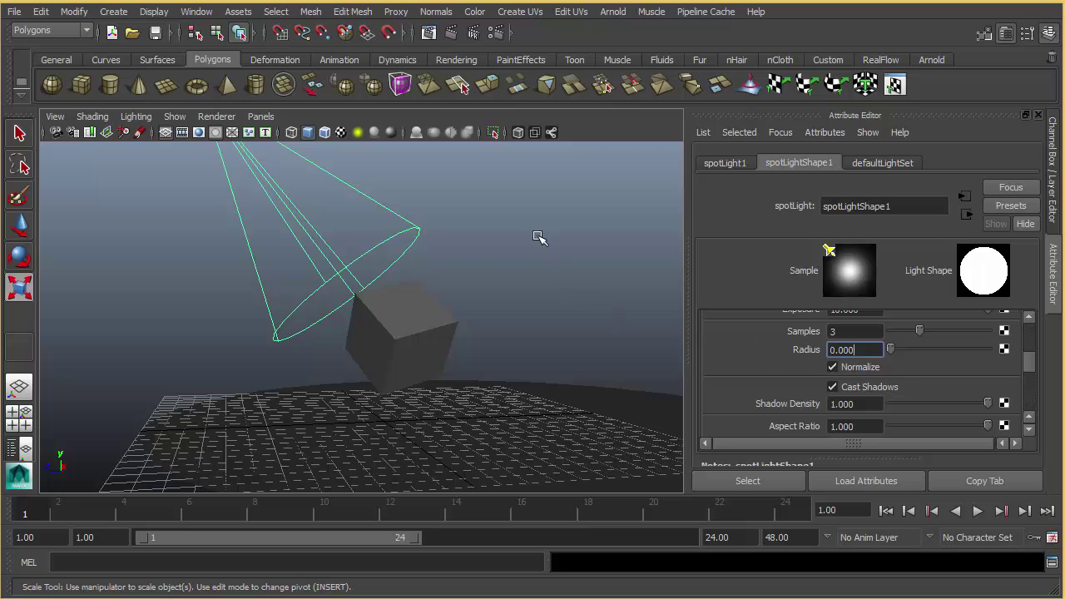
scroll(811, 349, "down", 3)
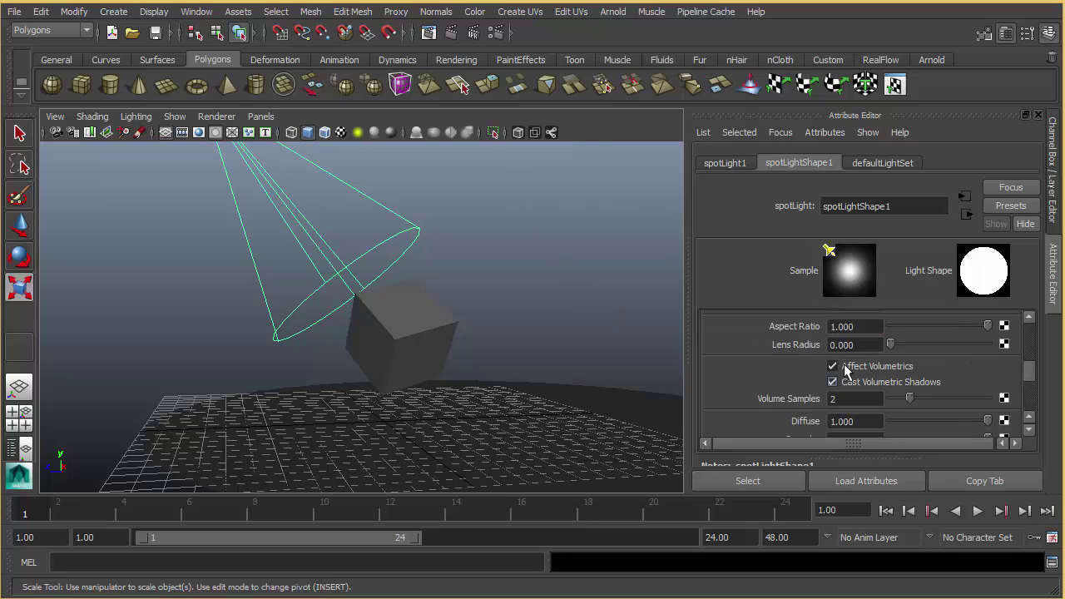
Step: Start an IPR render from the new viewing angle, then get the Render View window out of the way
left_click(429, 31)
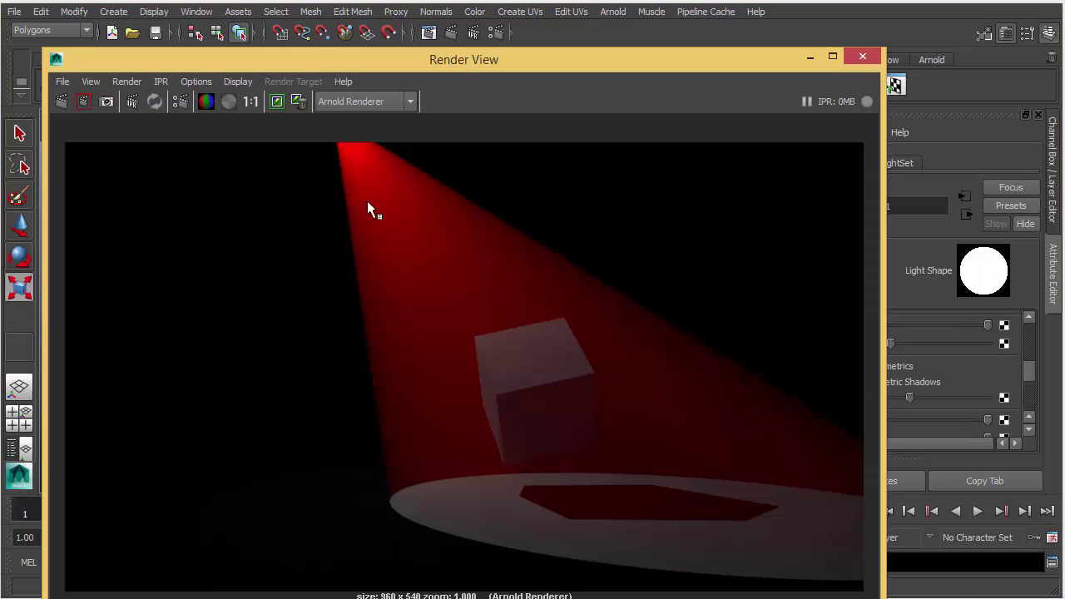
left_click(154, 101)
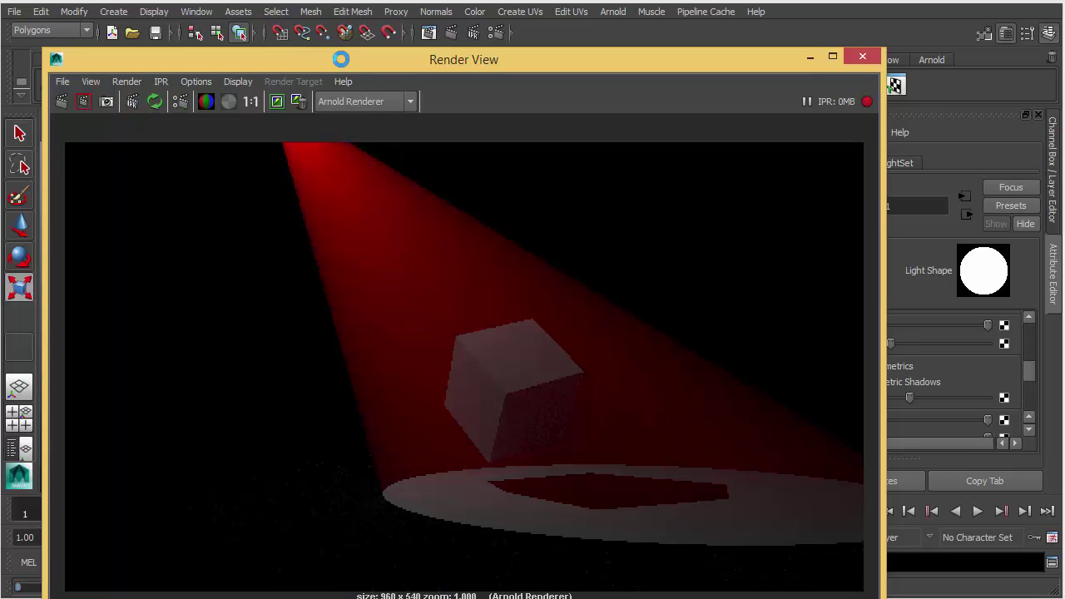
left_click_drag(358, 63, 246, 52)
left_click(695, 47)
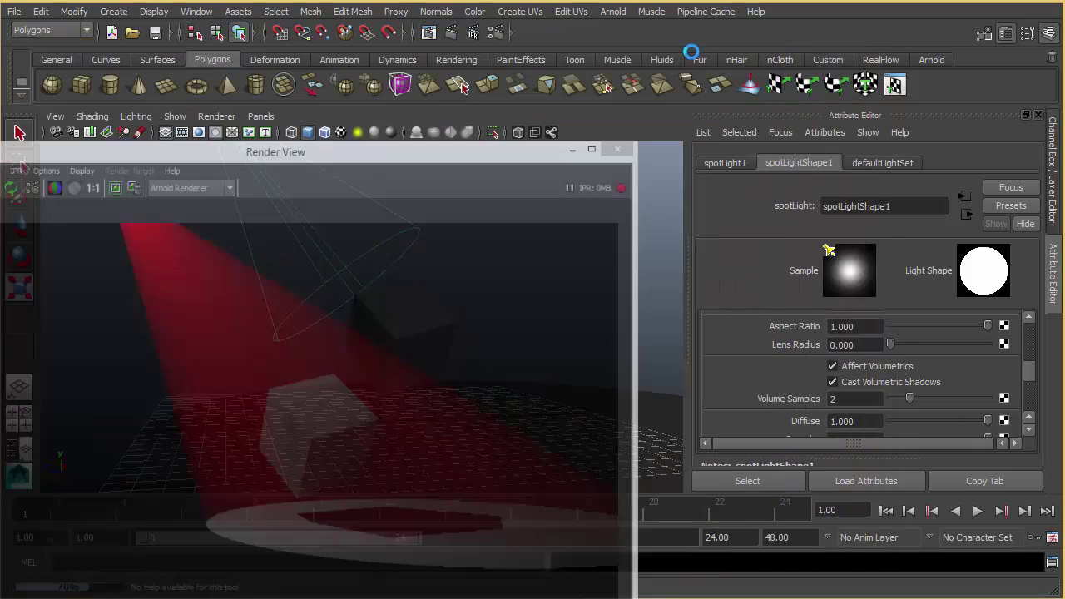
Step: Move the cube up along the light beam toward the spot light and check it in the IPR render
left_click(417, 331)
left_click_drag(468, 262, 494, 250, "alt")
key("w")
middle_click_drag(494, 249, 398, 143)
left_click(431, 33)
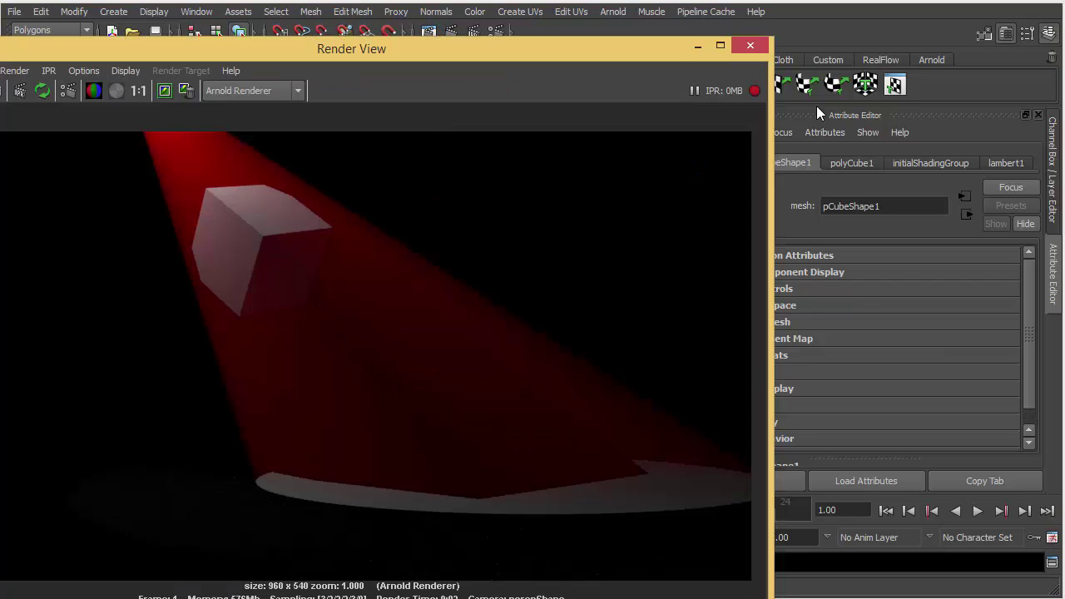
Step: Select the spot light again and turn off Cast Volumetric Shadows while keeping the IPR render in view
left_click_drag(645, 52, 615, 314)
left_click(403, 231)
left_click_drag(453, 308, 409, 64)
left_click(874, 378)
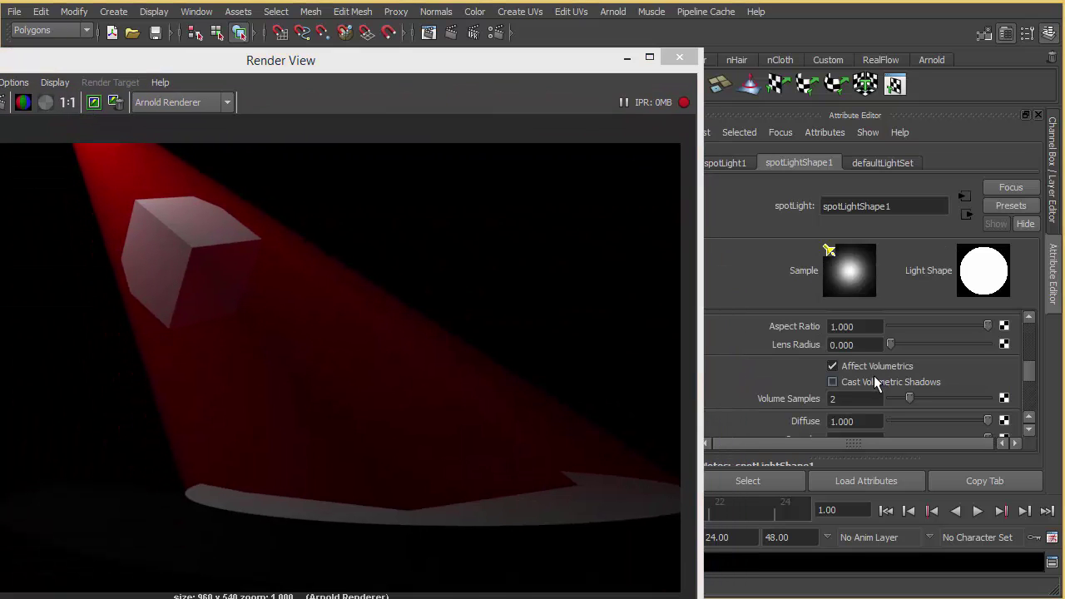
left_click(873, 379)
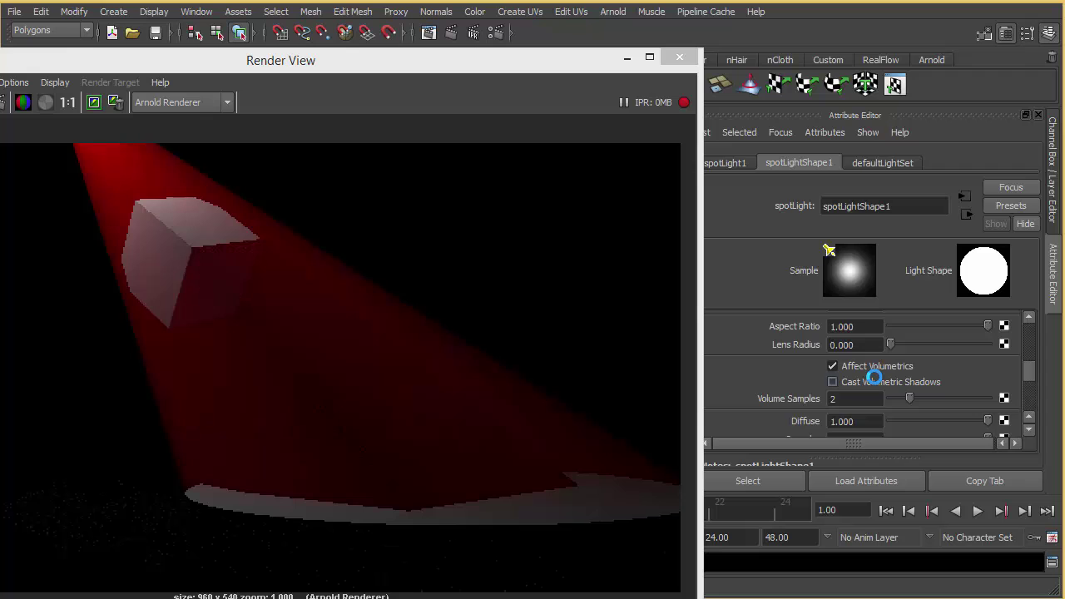